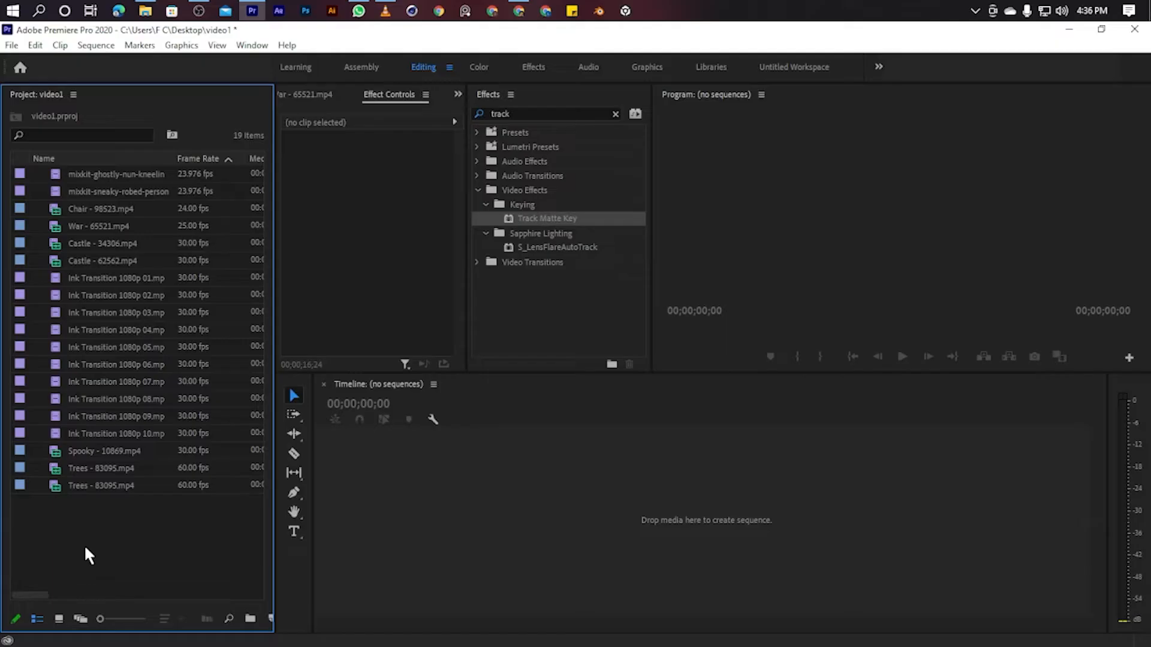
# Create a new sequence named LNK TRANSITION
pyautogui.rightClick(84, 544)
pyautogui.moveTo(232, 348)
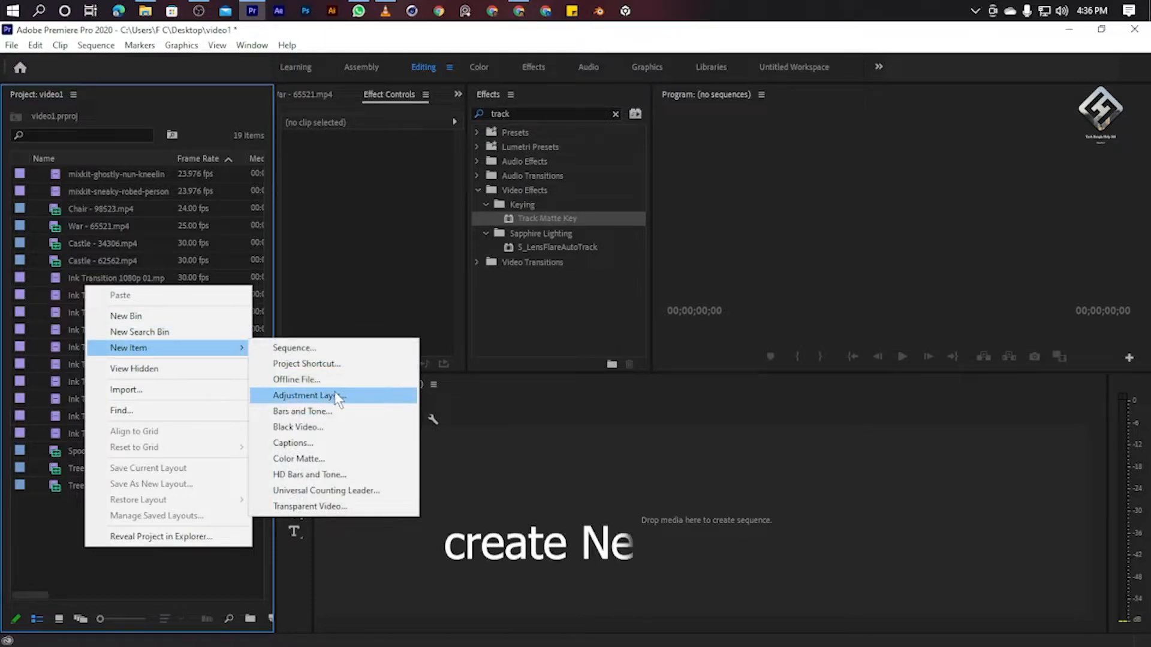
pyautogui.click(327, 345)
pyautogui.write('INK TRANSITIO')
pyautogui.click(694, 574)
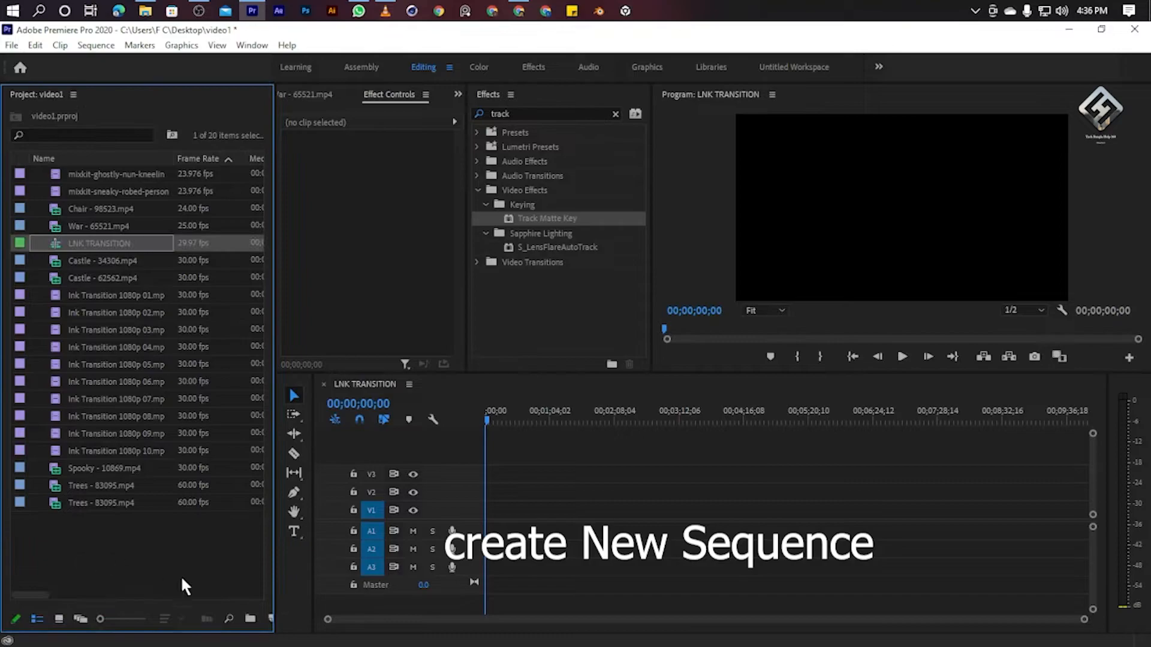
# Place the Ink Transition 1080p 01 clip at the start of track V2, keeping the existing sequence settings
pyautogui.click(95, 278)
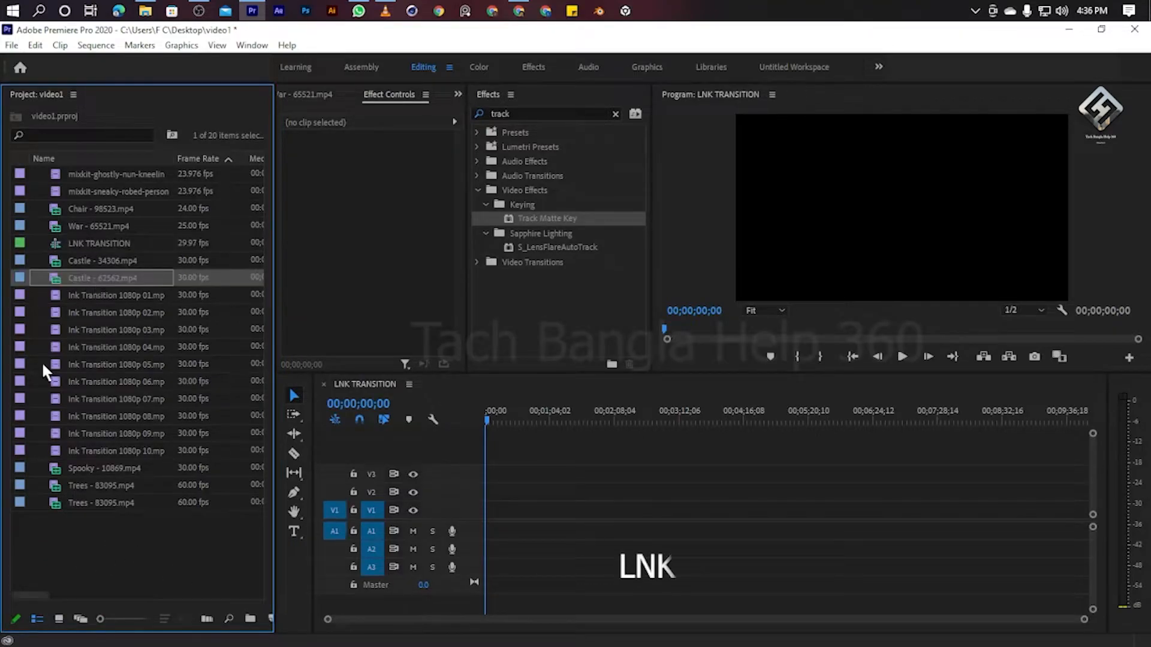
pyautogui.click(104, 296)
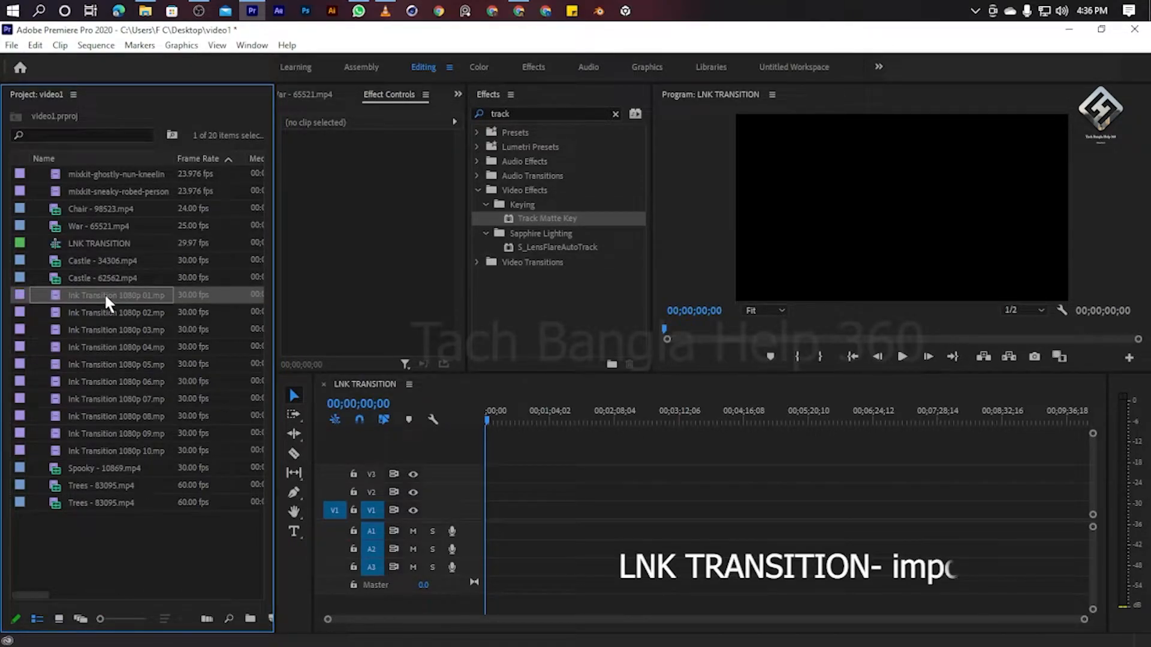
pyautogui.moveTo(301, 382)
pyautogui.mouseDown()
pyautogui.moveTo(524, 492)
pyautogui.moveTo(504, 492)
pyautogui.mouseUp()
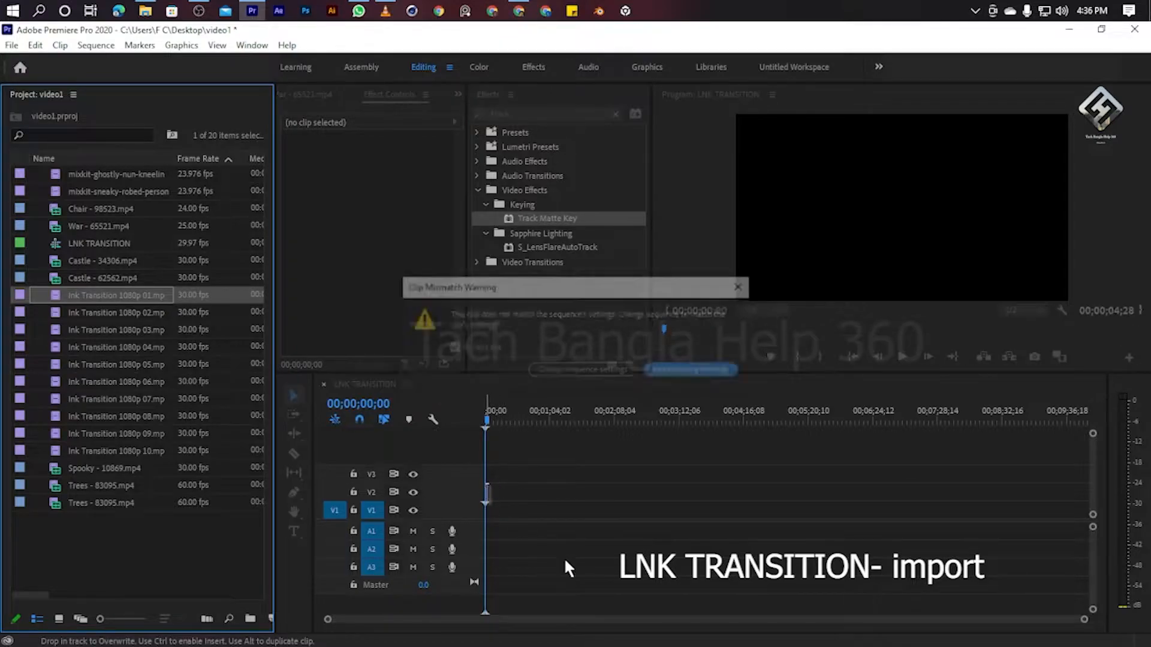
pyautogui.click(690, 368)
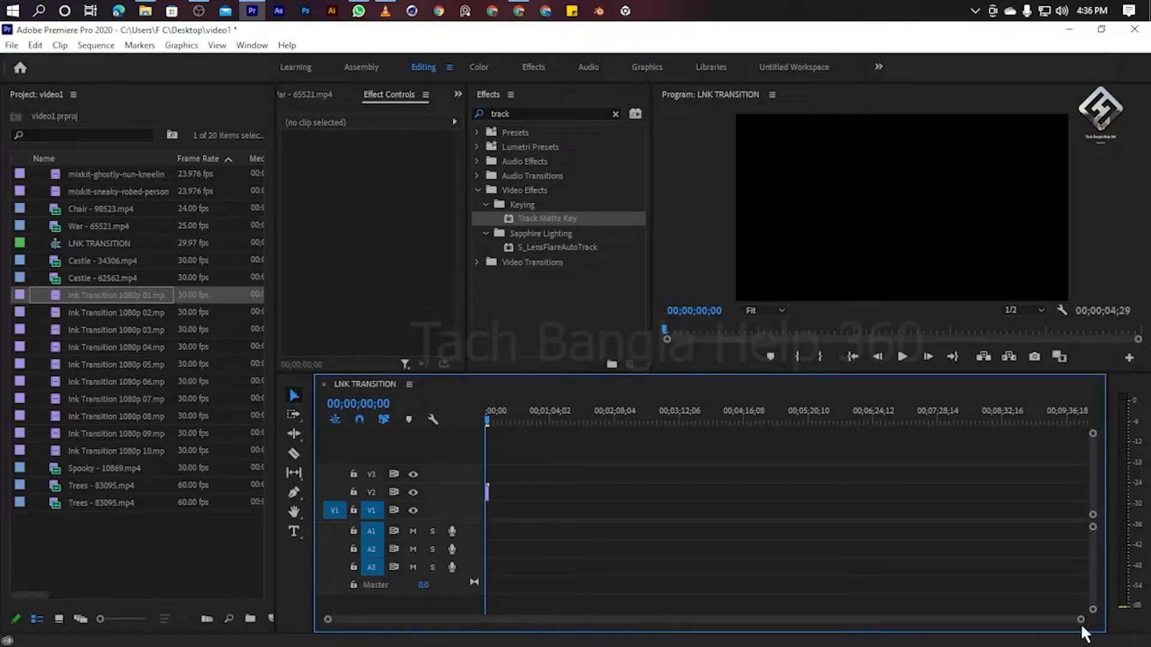
pyautogui.moveTo(1075, 624); pyautogui.dragTo(529, 620)
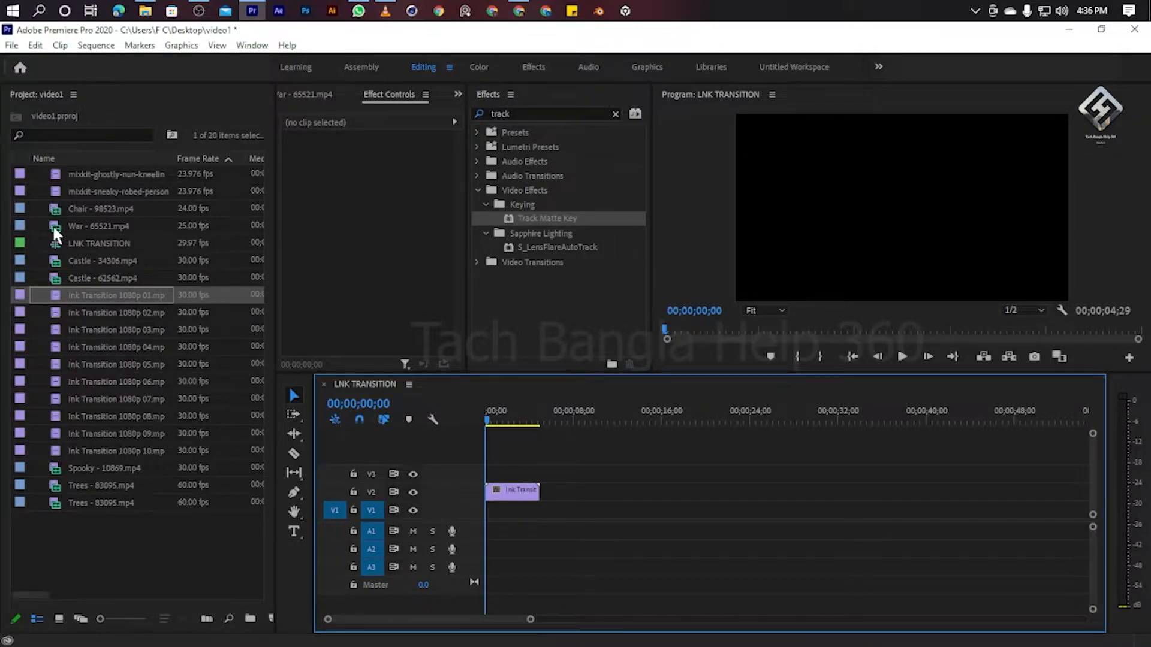
# Place the Trees - 83095.mp4 clip at the start of V1 beneath the ink clip and briefly play the sequence
pyautogui.click(82, 503)
pyautogui.moveTo(82, 503); pyautogui.dragTo(491, 523)
pyautogui.rightClick(490, 529)
pyautogui.click(501, 539)
pyautogui.press('space')
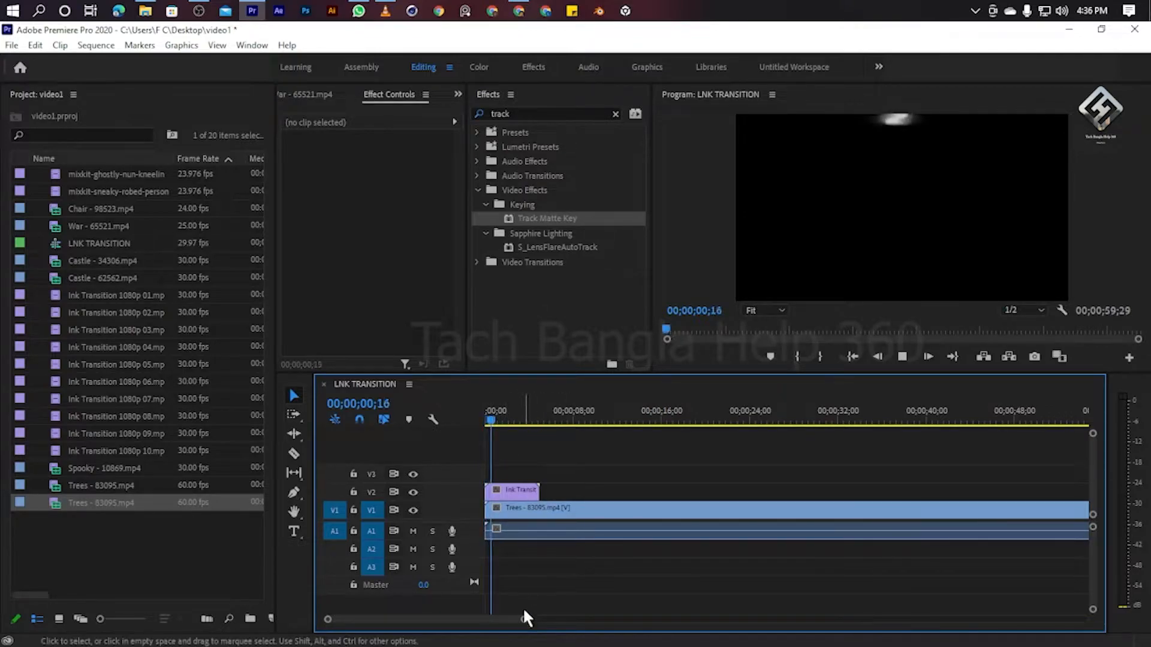
pyautogui.moveTo(523, 620); pyautogui.dragTo(665, 627)
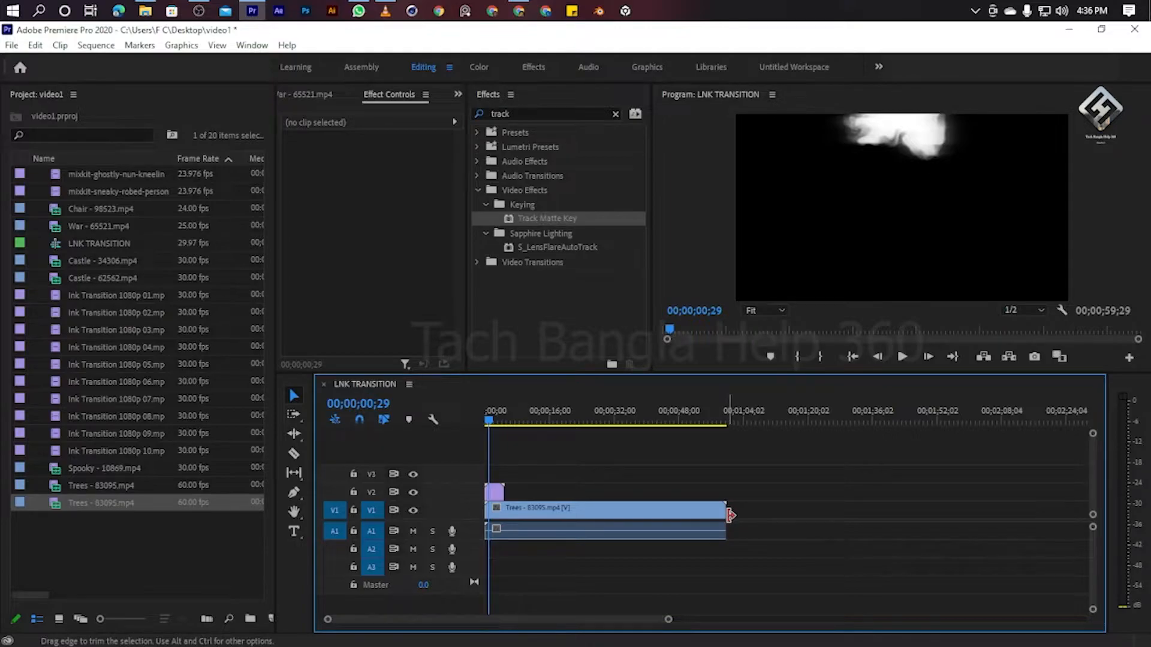
pyautogui.press('Home')
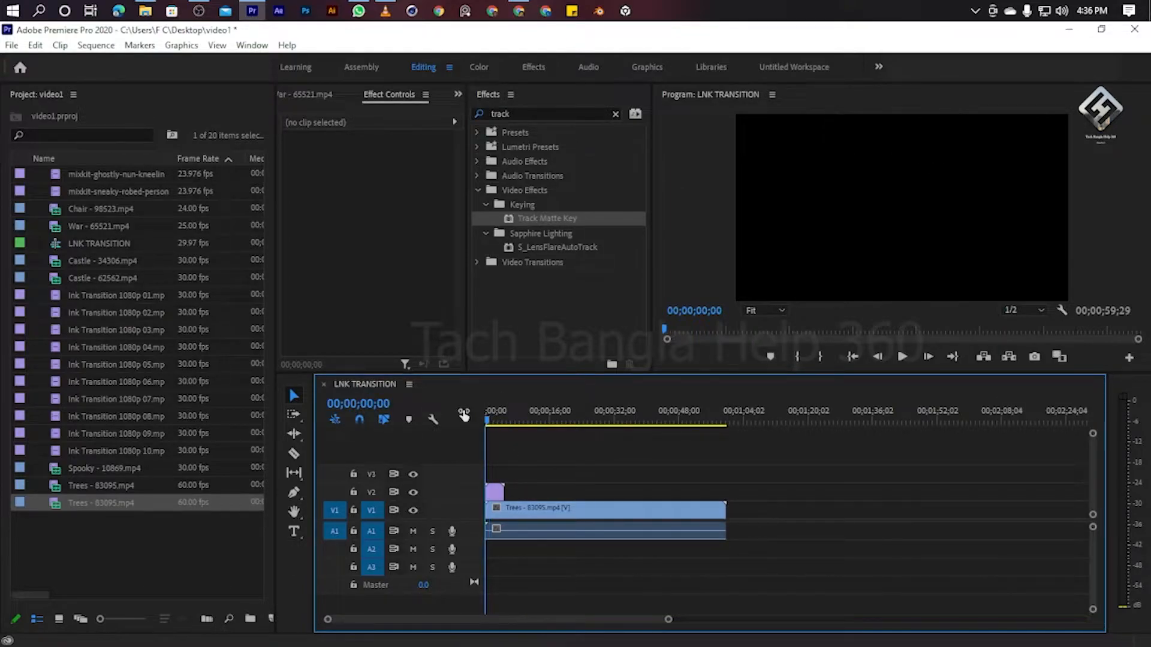
# Apply Track Matte Key to the Trees clip with Video 2 as matte and Matte Luma compositing, and play the result
pyautogui.moveTo(538, 217); pyautogui.dragTo(519, 511)
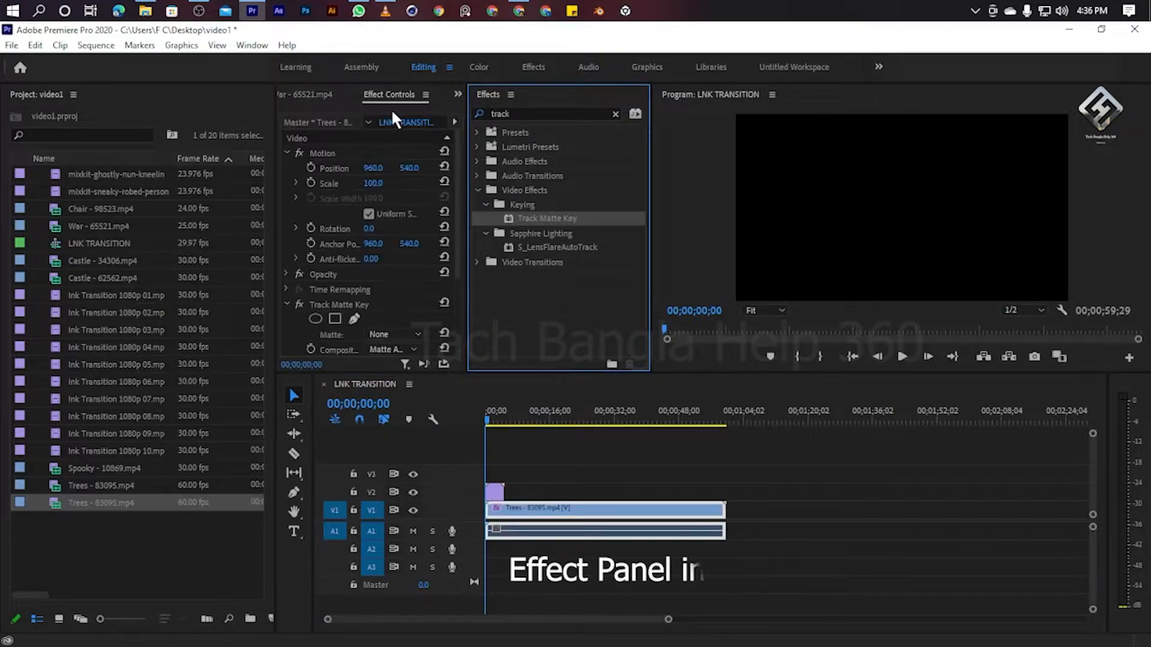
pyautogui.click(381, 334)
pyautogui.click(396, 384)
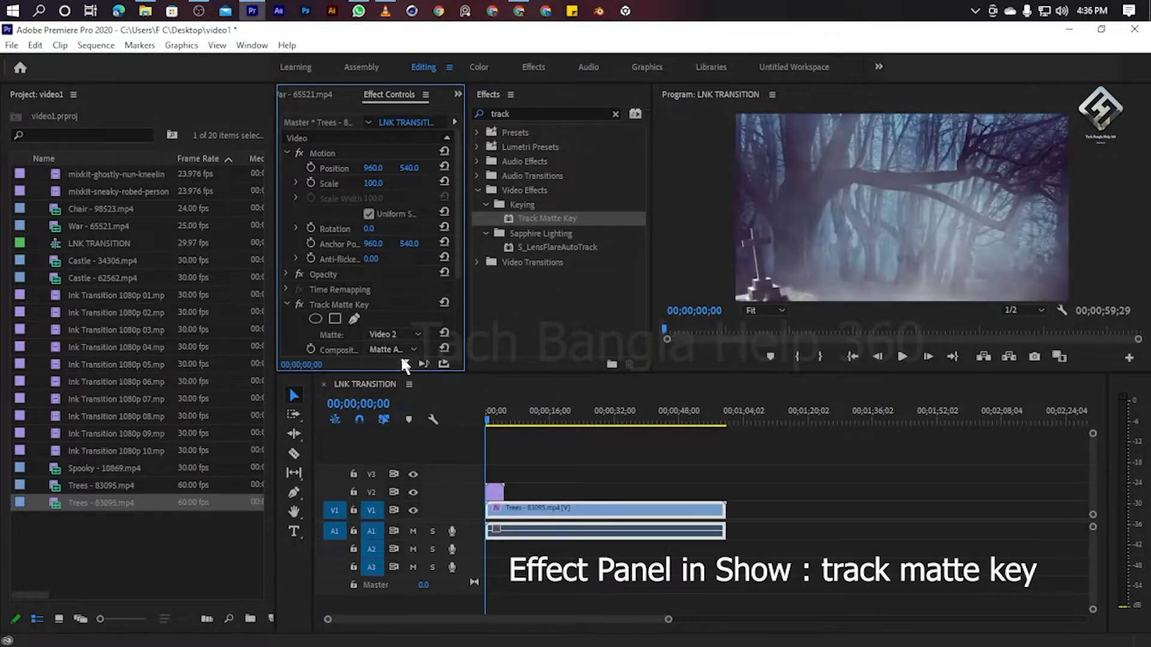
pyautogui.click(406, 350)
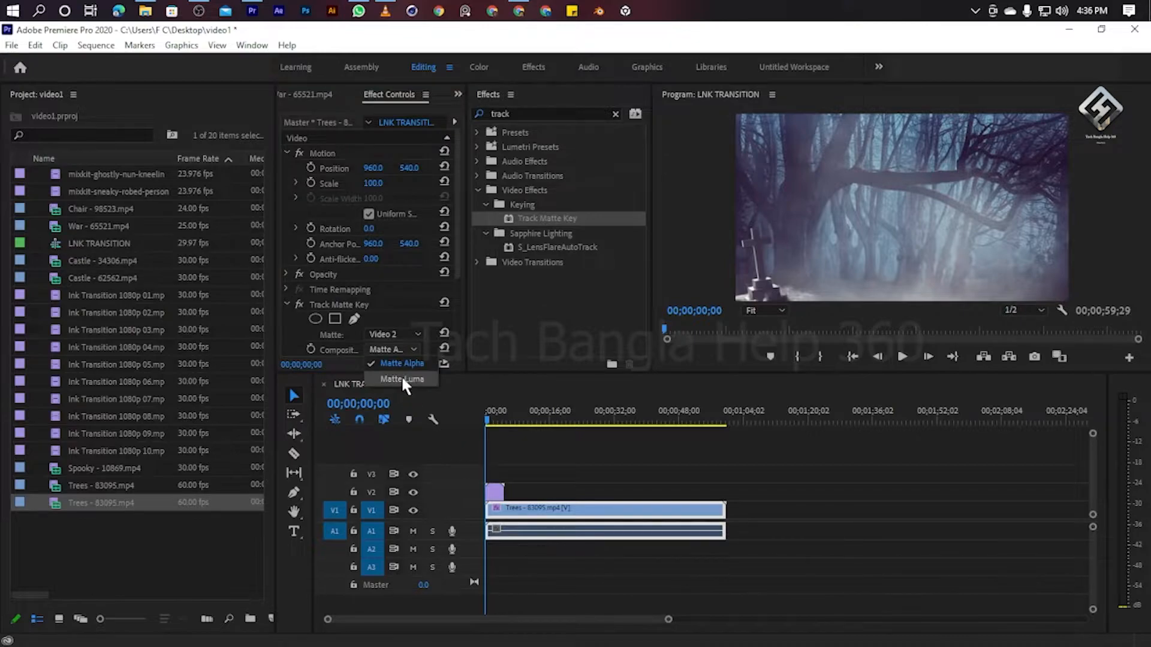
pyautogui.click(401, 378)
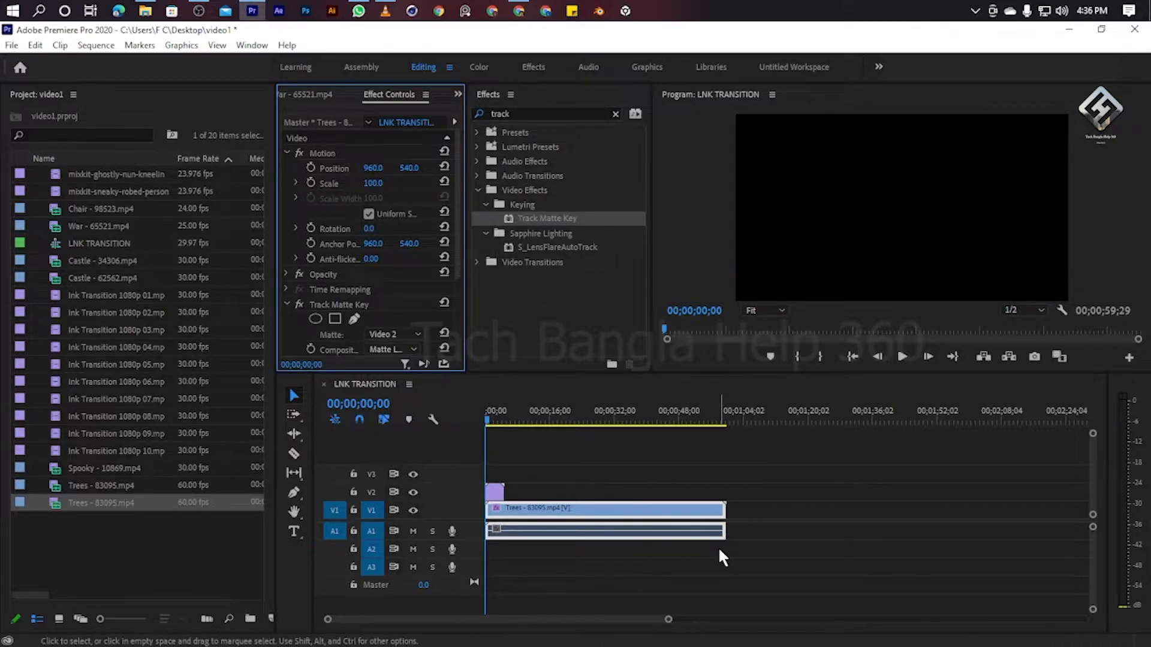
pyautogui.press('space')
# Create a 1920 by 1080 color matte in light grey D7D7D7, keeping the default name
pyautogui.rightClick(104, 549)
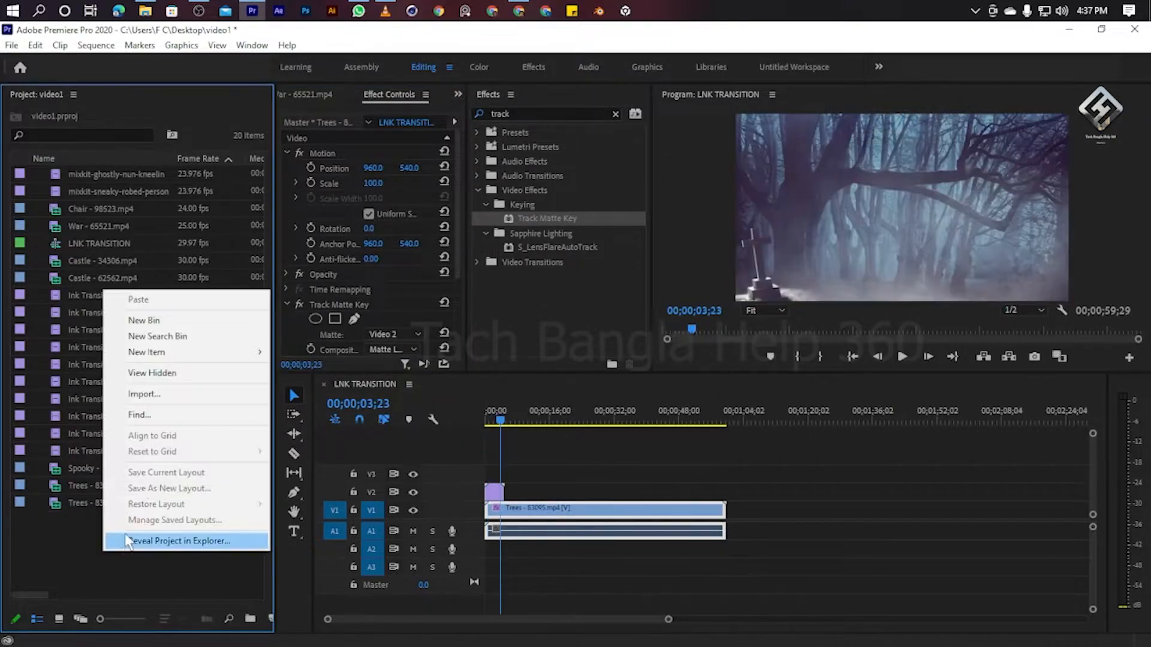
pyautogui.moveTo(235, 350)
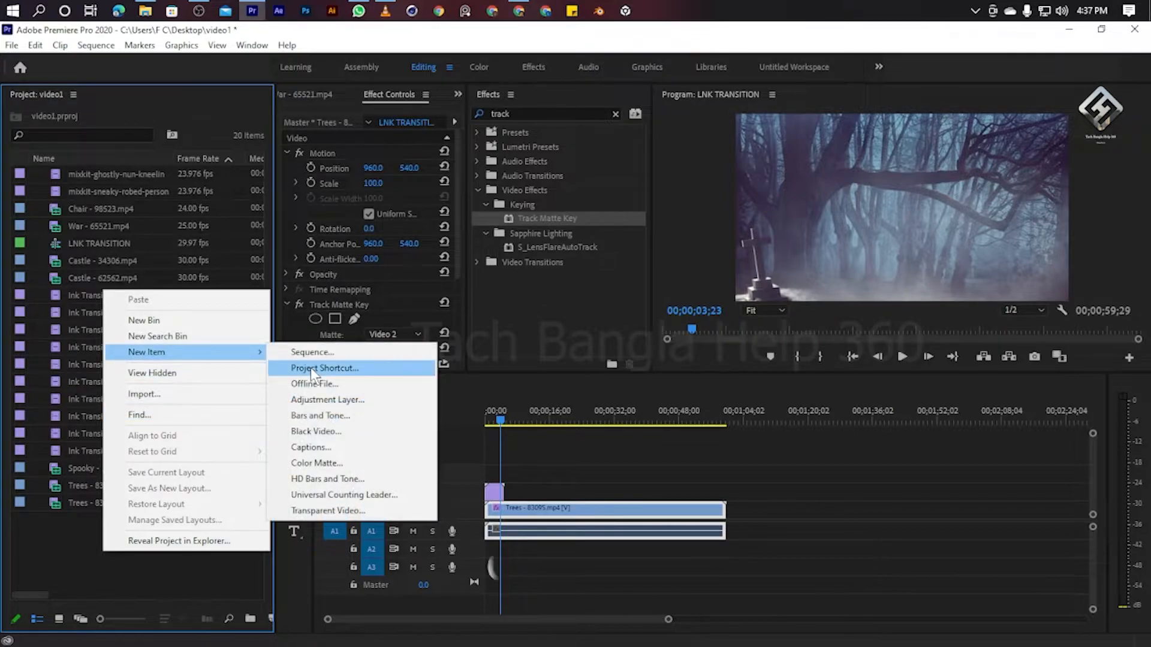
pyautogui.click(322, 463)
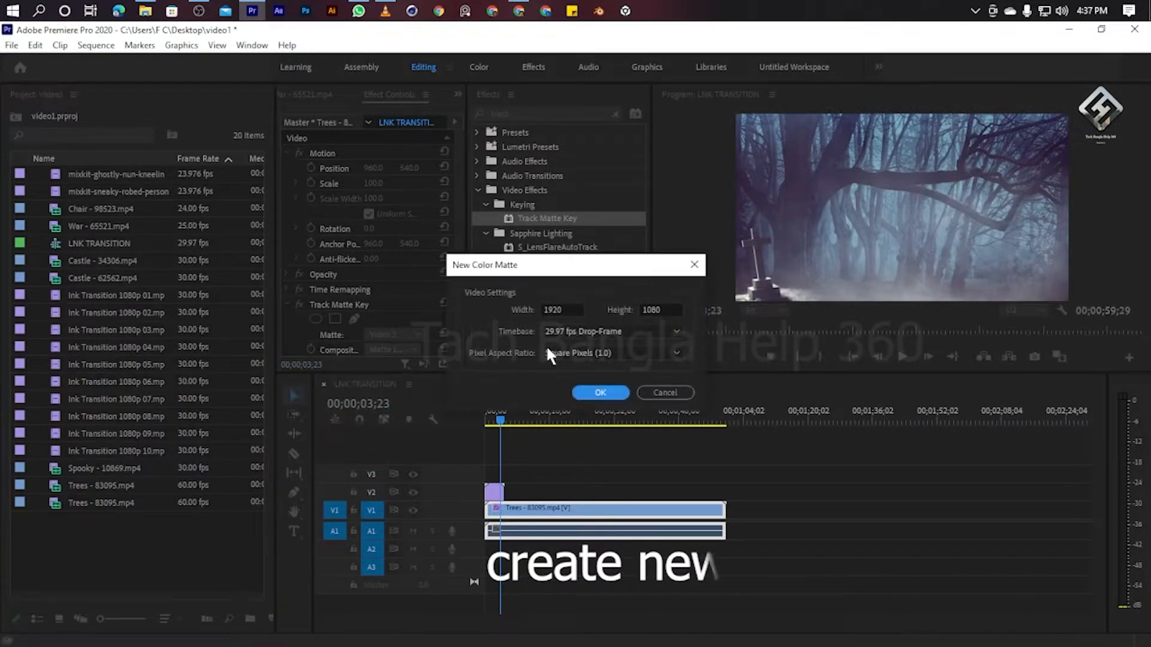
pyautogui.click(600, 392)
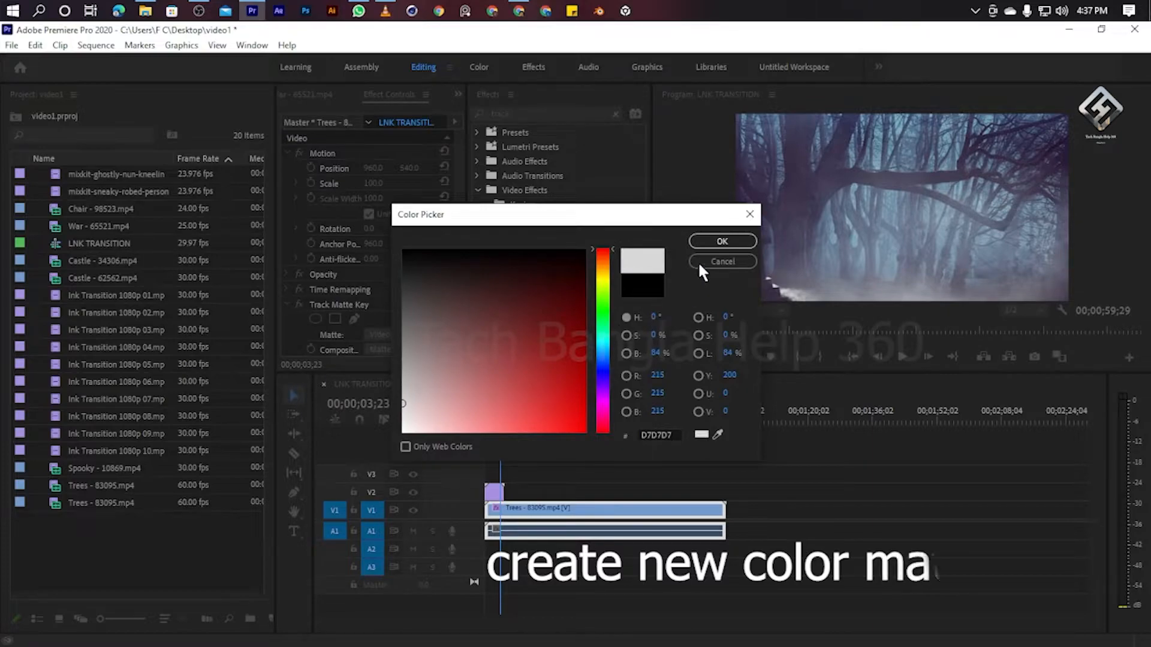
pyautogui.click(712, 240)
pyautogui.click(545, 367)
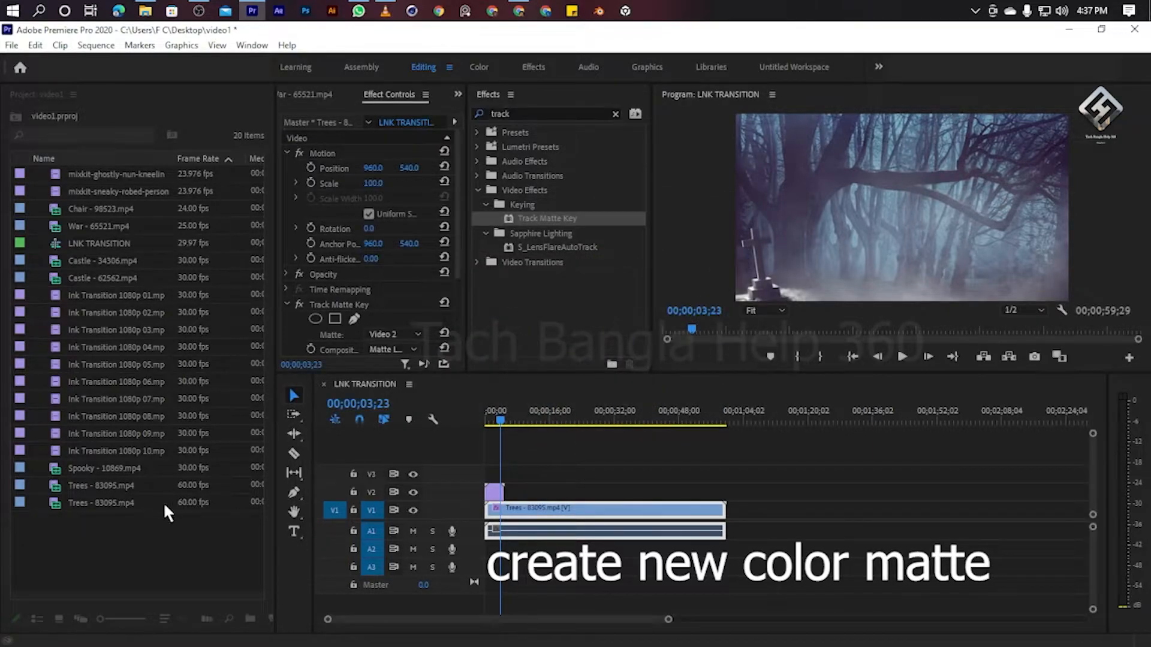
# Place the Color Matte on V2 directly after the ink clip and extend its end over the Trees clip
pyautogui.moveTo(80, 172); pyautogui.dragTo(530, 493)
pyautogui.rightClick(512, 493)
pyautogui.click(542, 502)
pyautogui.moveTo(524, 493); pyautogui.dragTo(587, 493)
# Cut the Trees clip and trim the Color Matte at 00;00;17;10, deleting the remaining Trees footage
pyautogui.moveTo(581, 411); pyautogui.dragTo(554, 416)
pyautogui.click(693, 511)
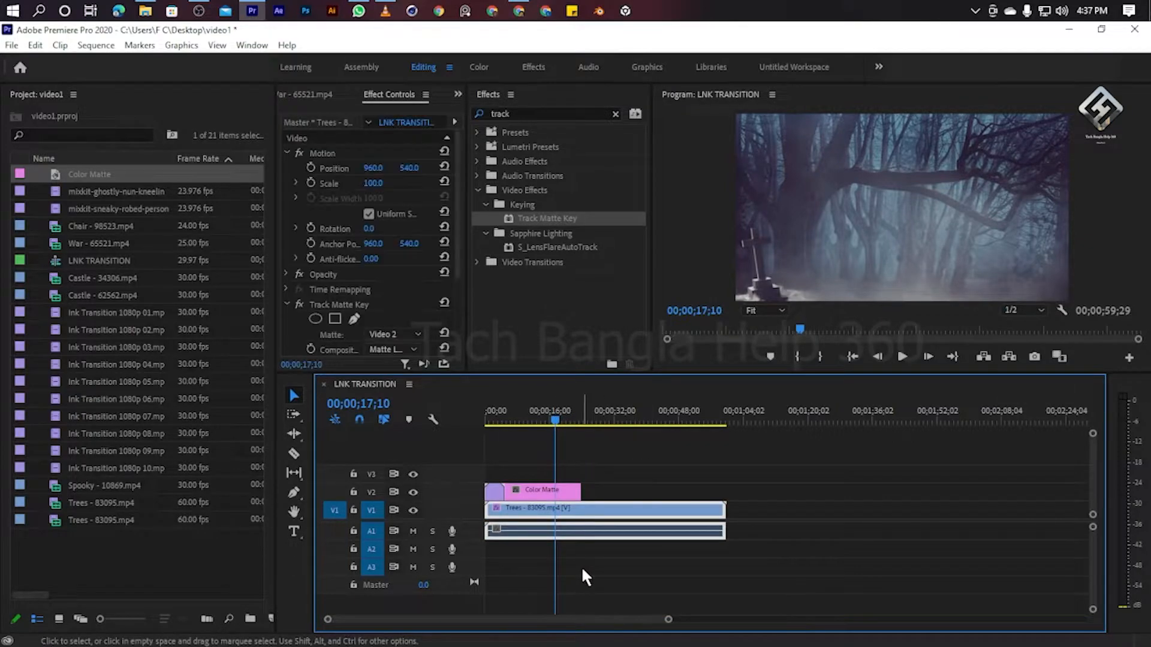
pyautogui.hotkey('ctrl', 'k')
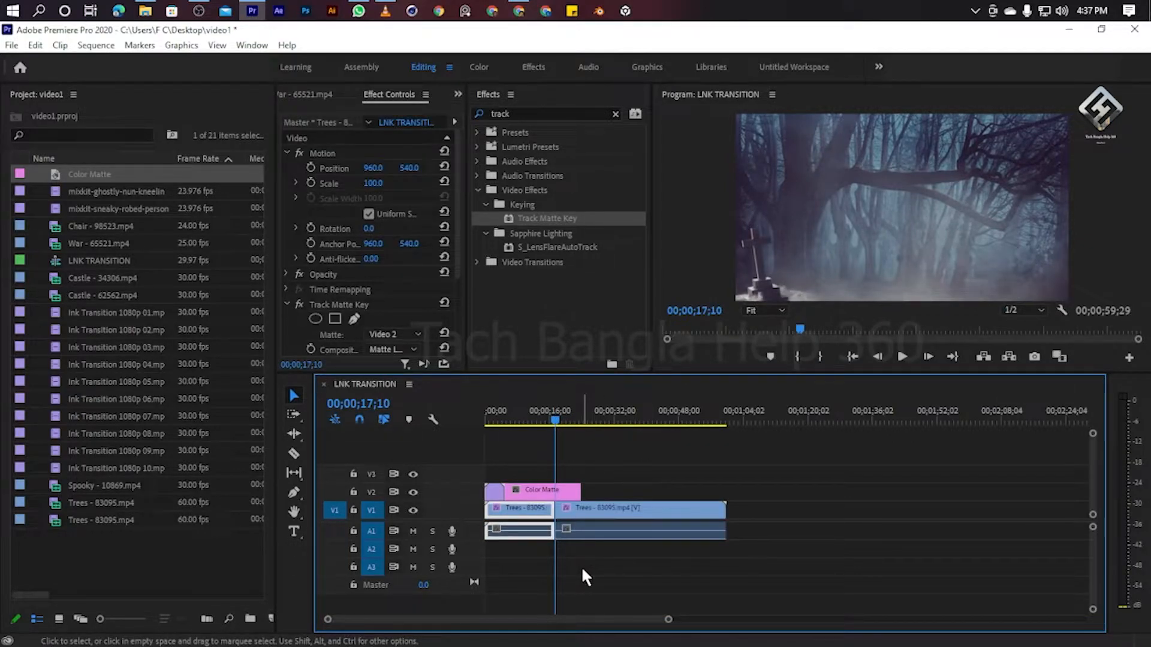
pyautogui.moveTo(578, 491); pyautogui.dragTo(555, 492)
pyautogui.moveTo(804, 509); pyautogui.dragTo(698, 600)
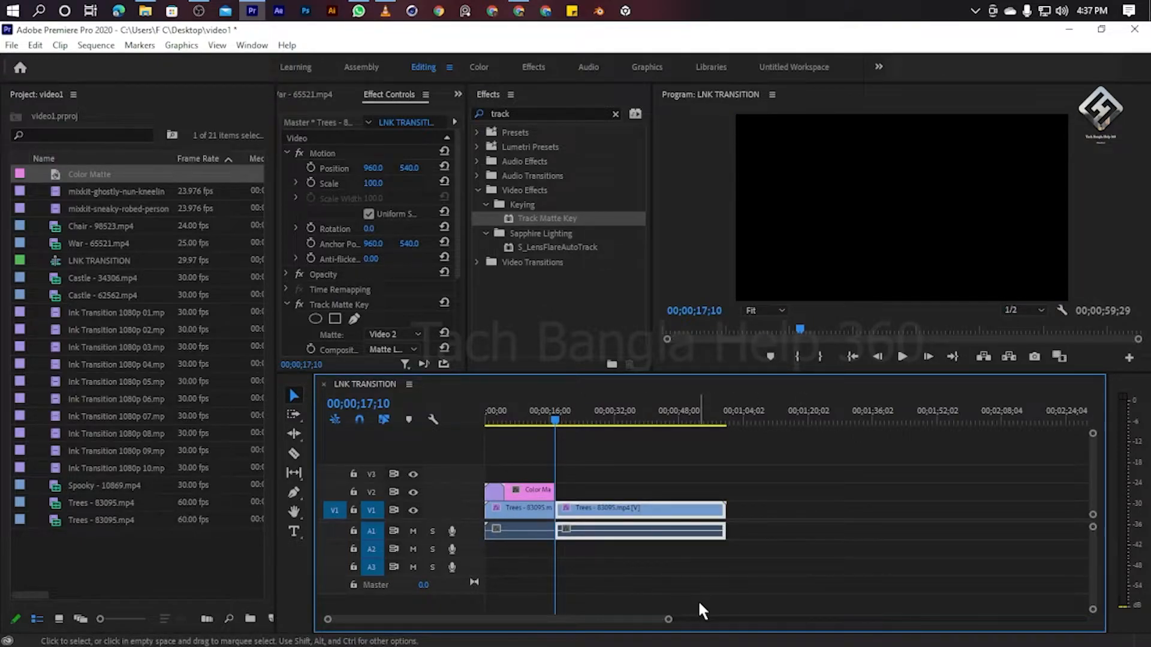
pyautogui.press('Delete')
# Nest all the timeline clips into a sequence named LNK TRANSITION 01
pyautogui.moveTo(671, 483); pyautogui.dragTo(438, 568)
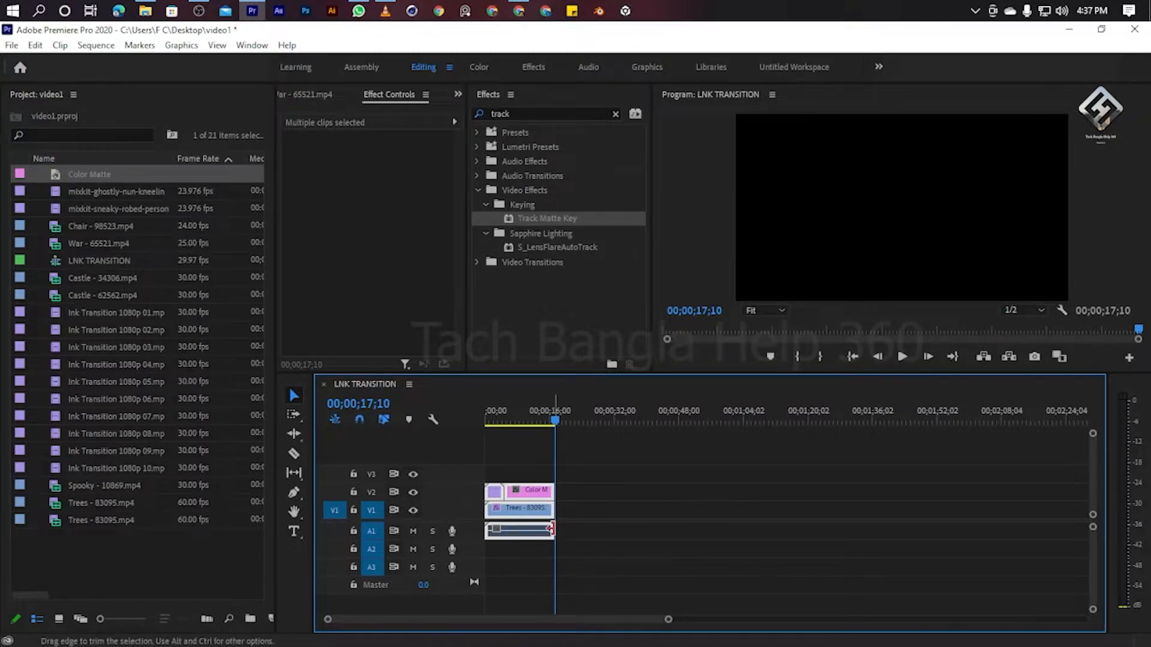
pyautogui.rightClick(528, 506)
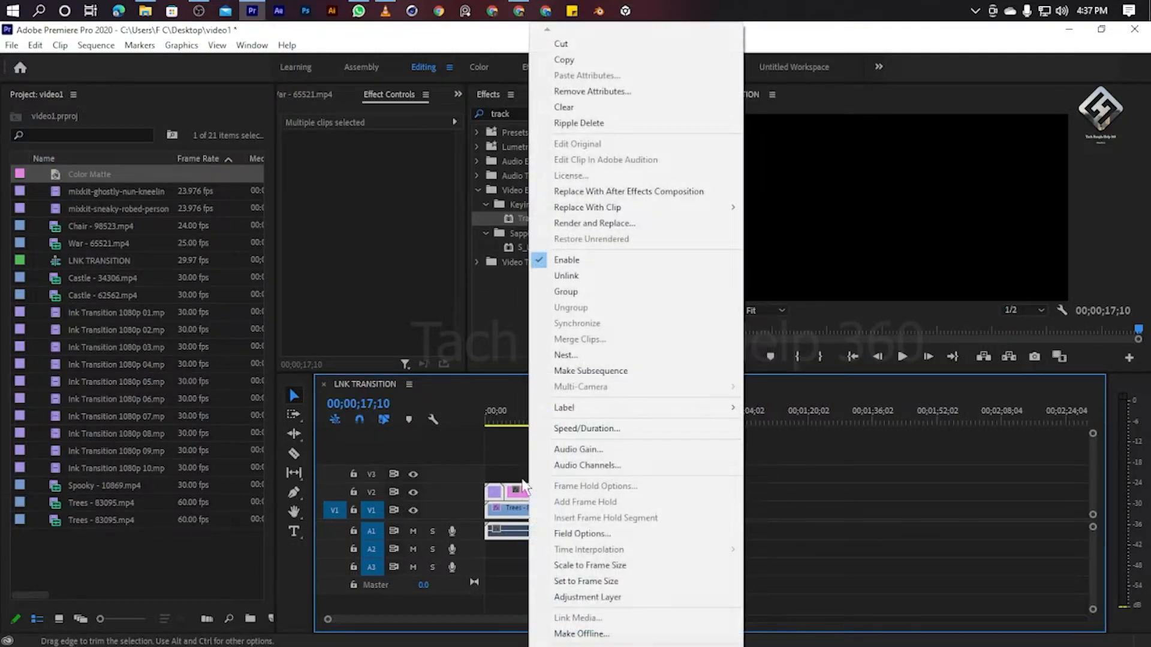
pyautogui.click(582, 354)
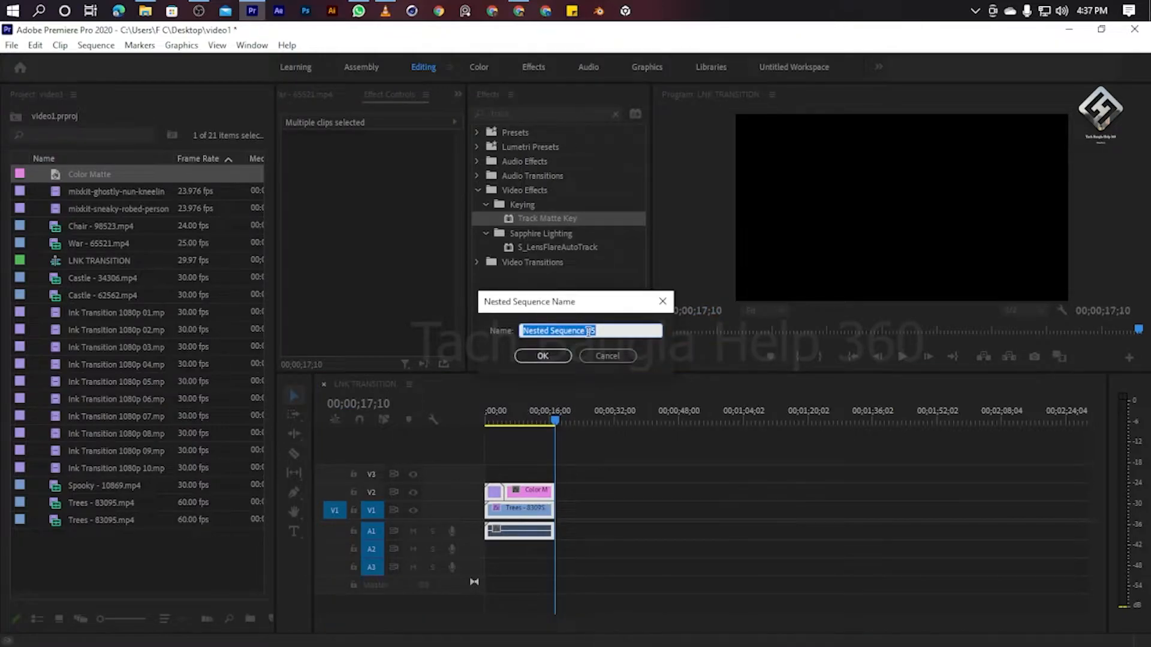
pyautogui.write('LNK TRANSITION 0')
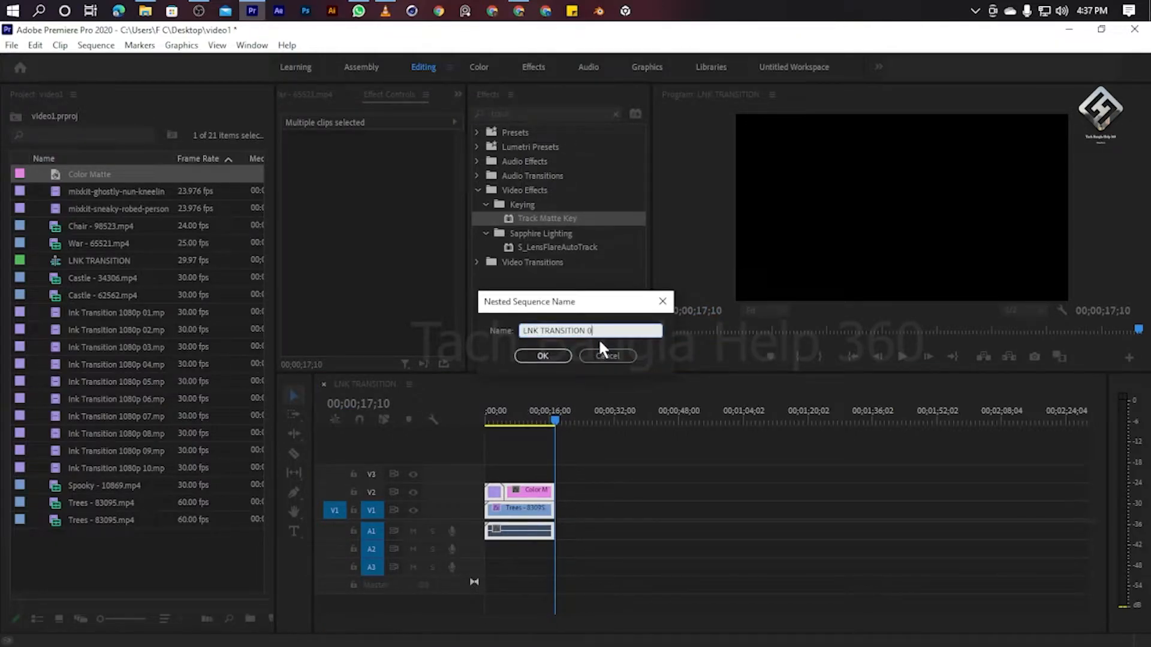
pyautogui.write('1')
pyautogui.click(542, 356)
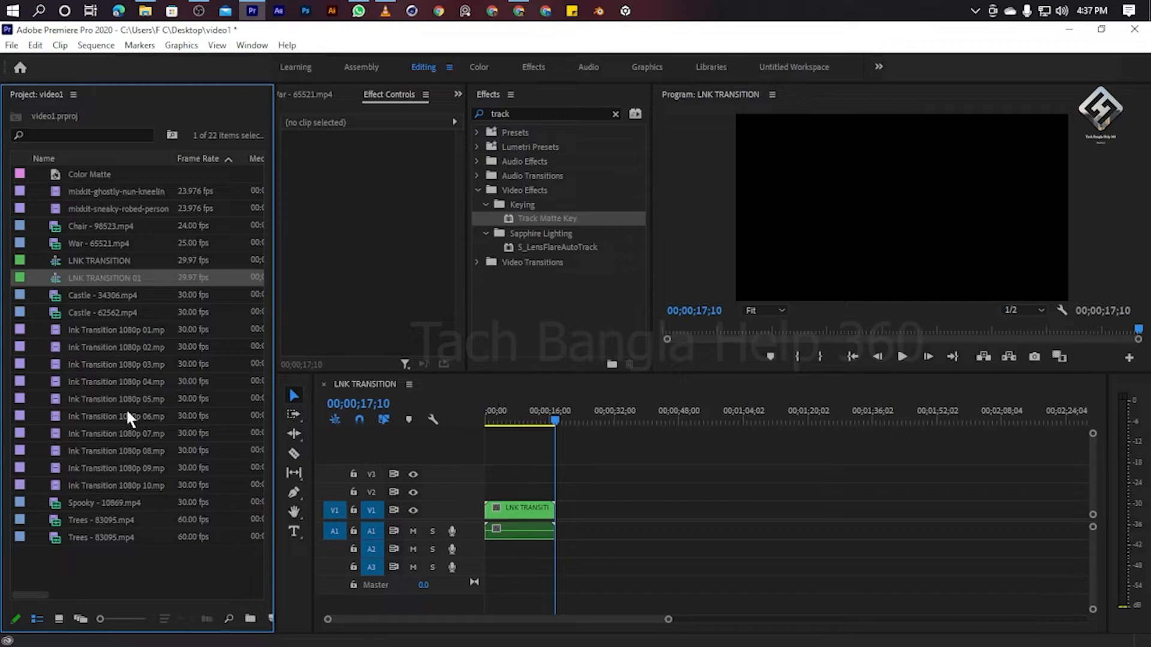
# Move the nested clip up to V2 and place Spooky - 10869.mp4 at the start of V1 beneath it
pyautogui.moveTo(527, 509); pyautogui.dragTo(528, 491)
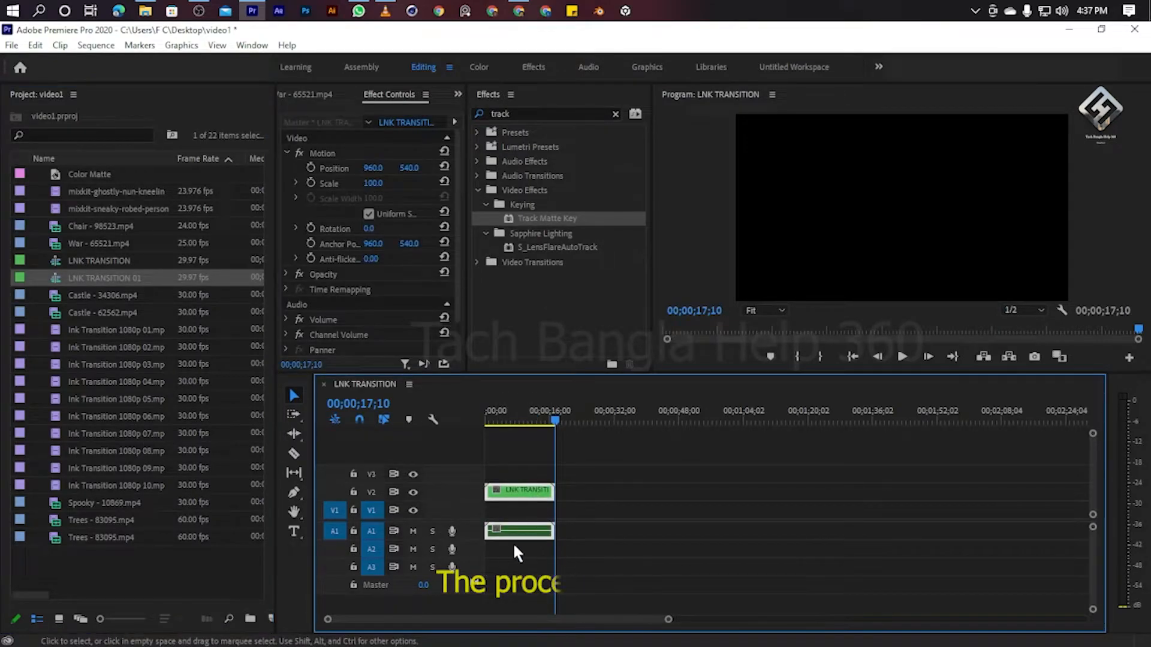
pyautogui.moveTo(90, 502); pyautogui.dragTo(73, 437)
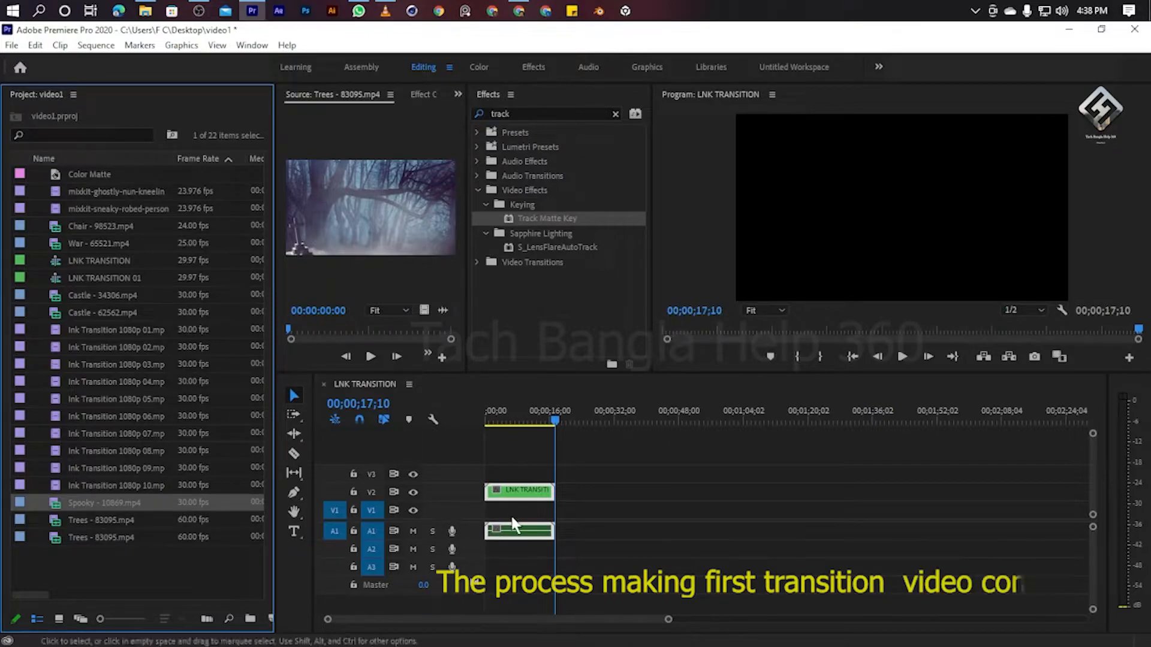
pyautogui.moveTo(84, 512); pyautogui.dragTo(505, 531)
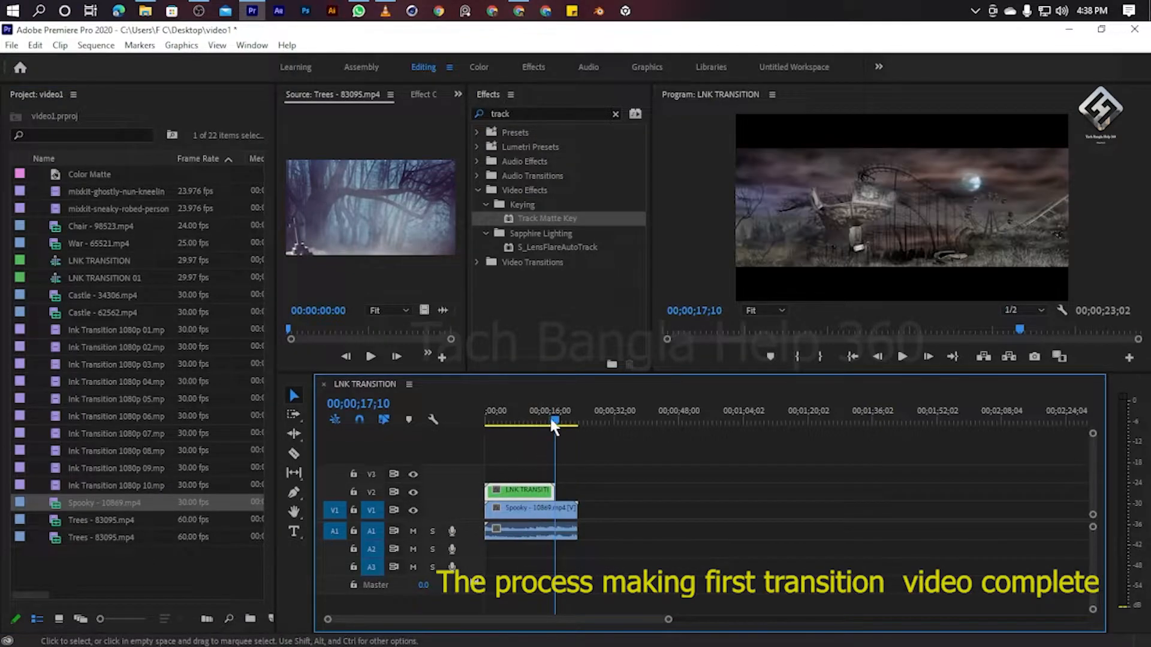
# Shift the nested clip on V2 to start about 3 seconds in and preview the transition over the Spooky clip
pyautogui.click(523, 523)
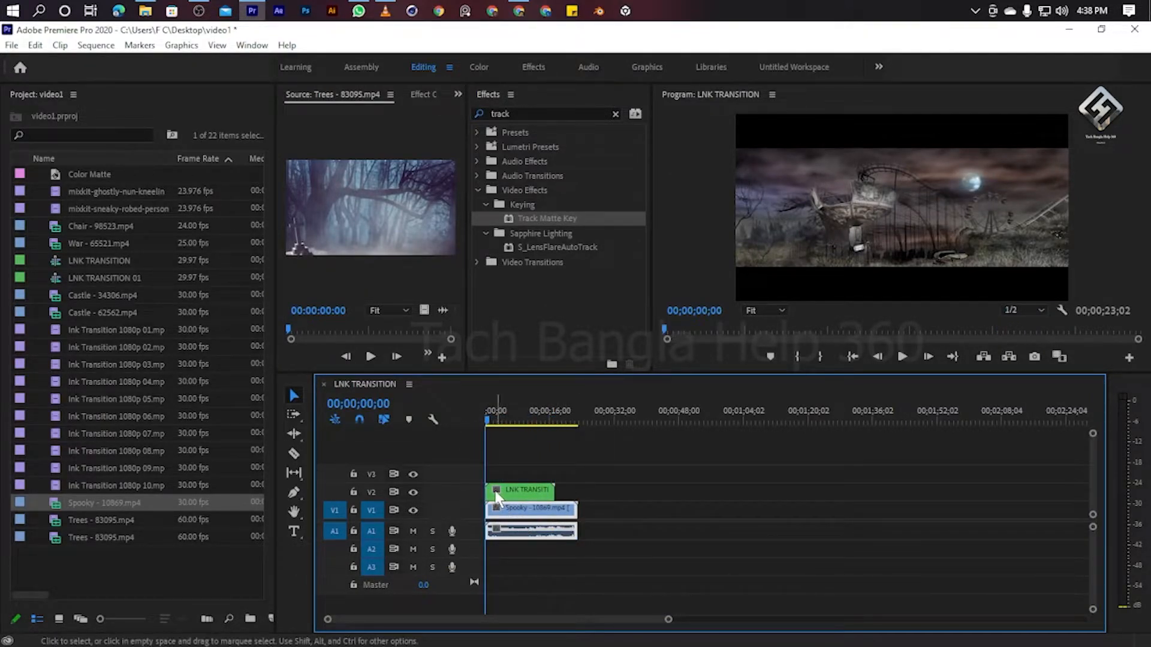
pyautogui.moveTo(493, 492); pyautogui.dragTo(517, 508)
pyautogui.press('space')
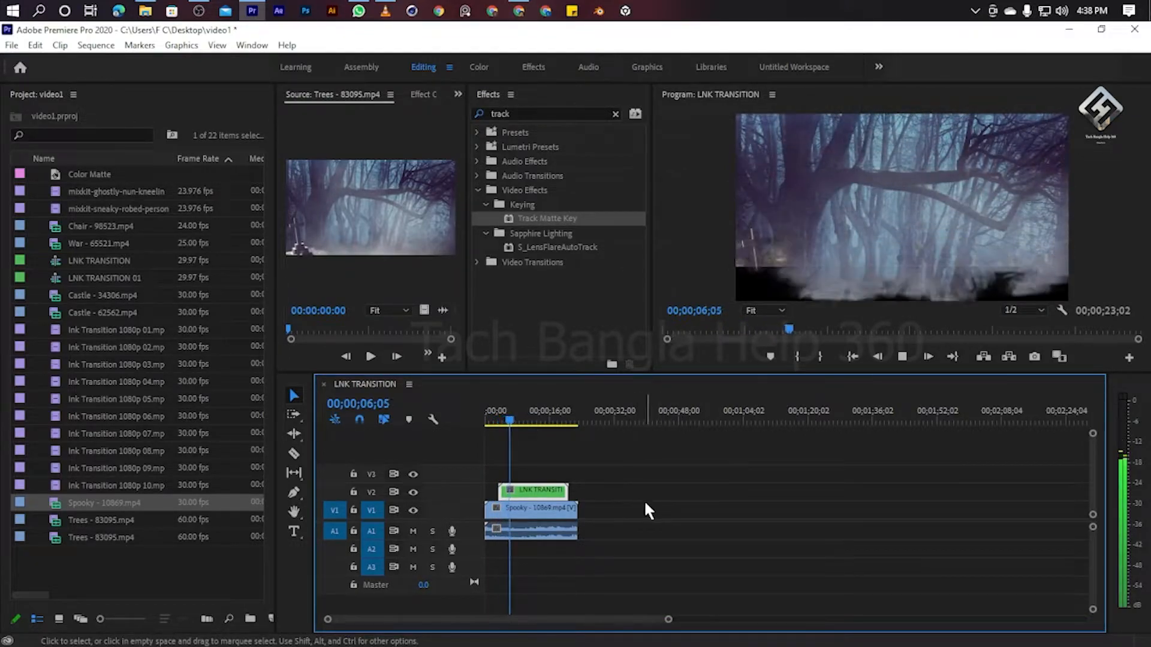
pyautogui.moveTo(519, 423); pyautogui.dragTo(441, 423)
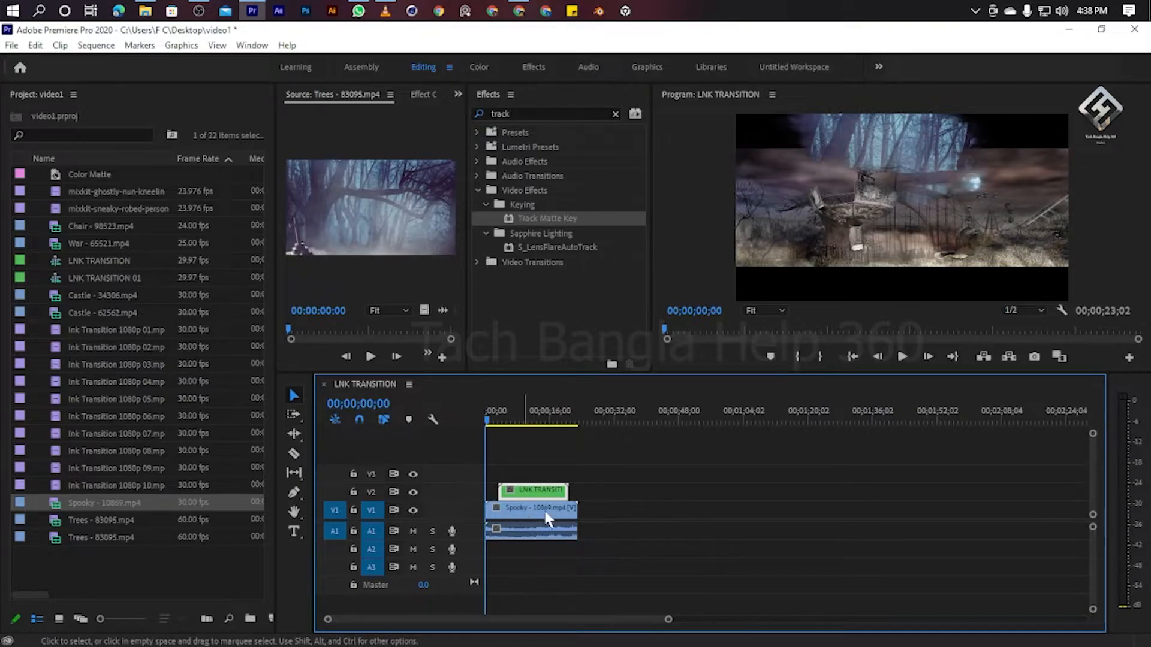
# Scale the Spooky clip up to 154 to fill the frame and play the transition
pyautogui.click(422, 91)
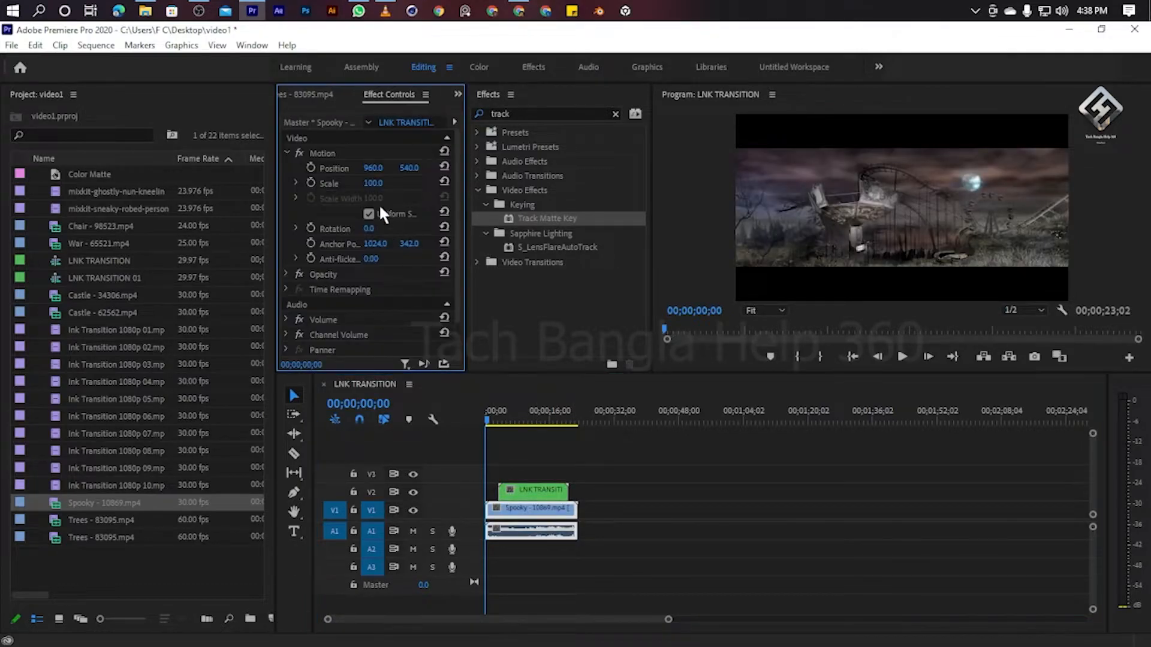
pyautogui.moveTo(372, 187); pyautogui.dragTo(404, 187)
pyautogui.press('space')
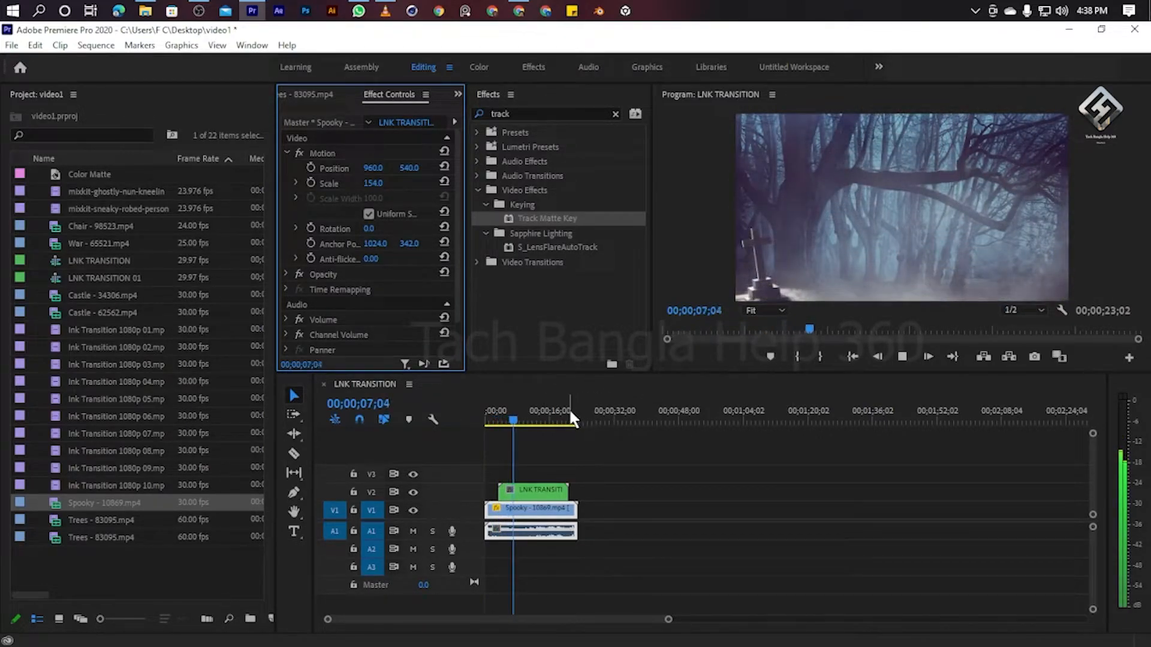
# Shift the nested clip on V2 so it ends flush with the Spooky clip and check the overlap
pyautogui.click(530, 421)
pyautogui.moveTo(530, 419)
pyautogui.mouseDown()
pyautogui.moveTo(544, 416)
pyautogui.moveTo(544, 437)
pyautogui.mouseUp()
pyautogui.moveTo(533, 489); pyautogui.dragTo(541, 495)
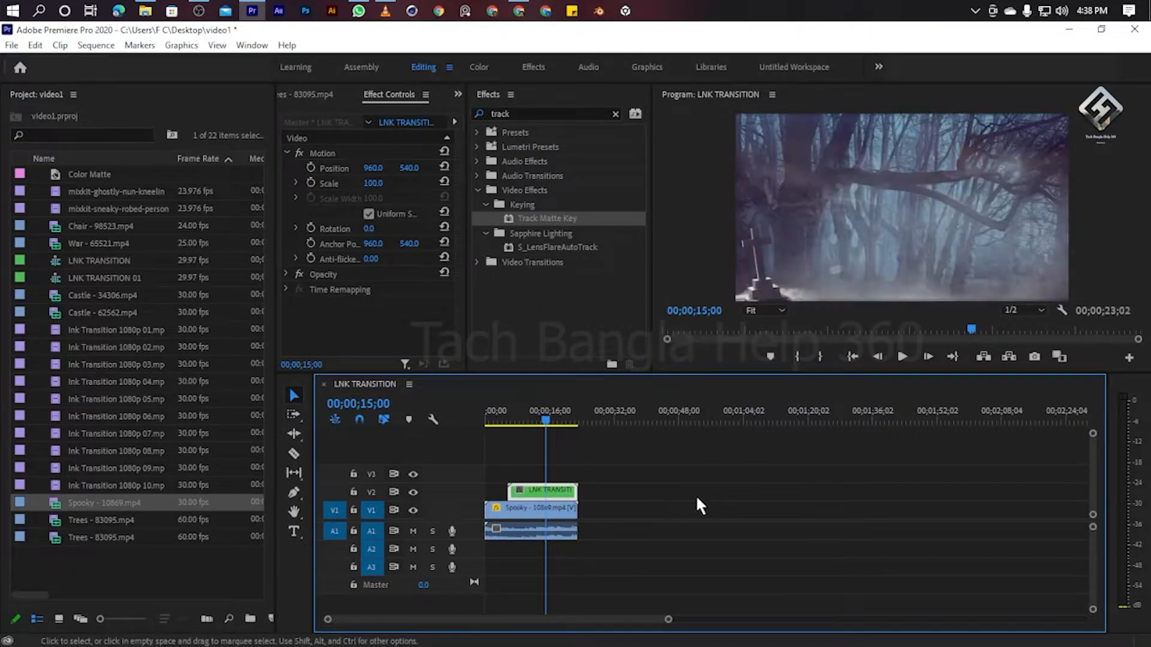
pyautogui.click(543, 415)
pyautogui.moveTo(533, 419); pyautogui.dragTo(757, 461)
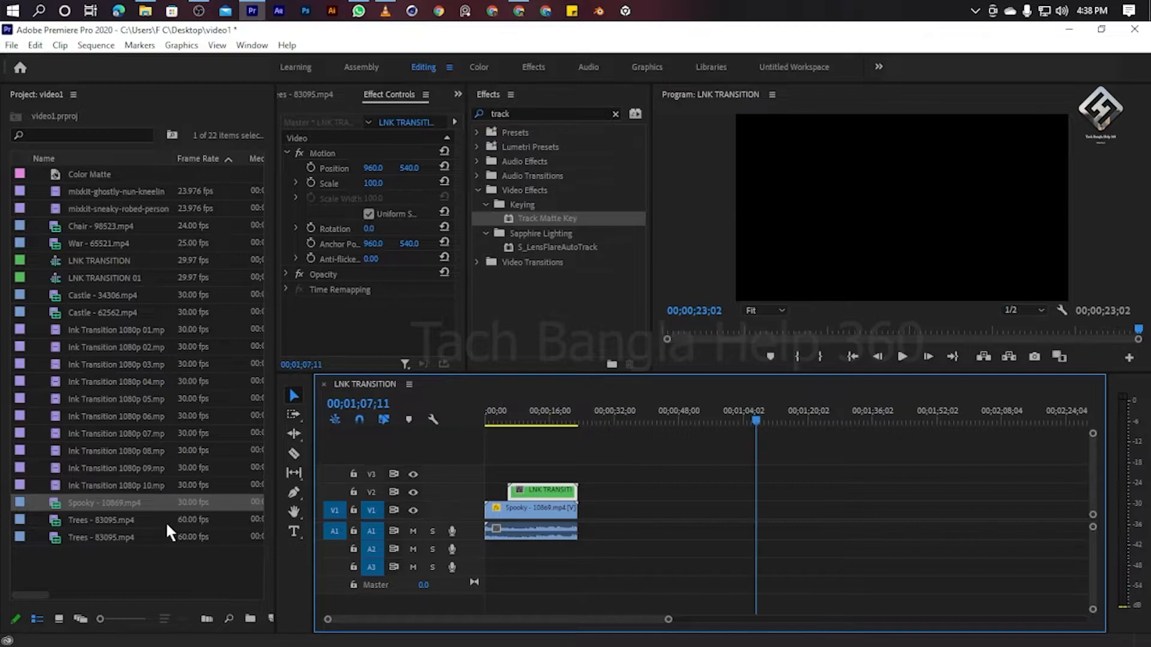
# Place Ink Transition 1080p 02 on V2 at about 43 seconds, with Castle - 34306.mp4 on V1 beneath it
pyautogui.click(126, 329)
pyautogui.click(125, 346)
pyautogui.moveTo(138, 348)
pyautogui.mouseDown()
pyautogui.moveTo(650, 473)
pyautogui.moveTo(676, 514)
pyautogui.moveTo(666, 511)
pyautogui.mouseUp()
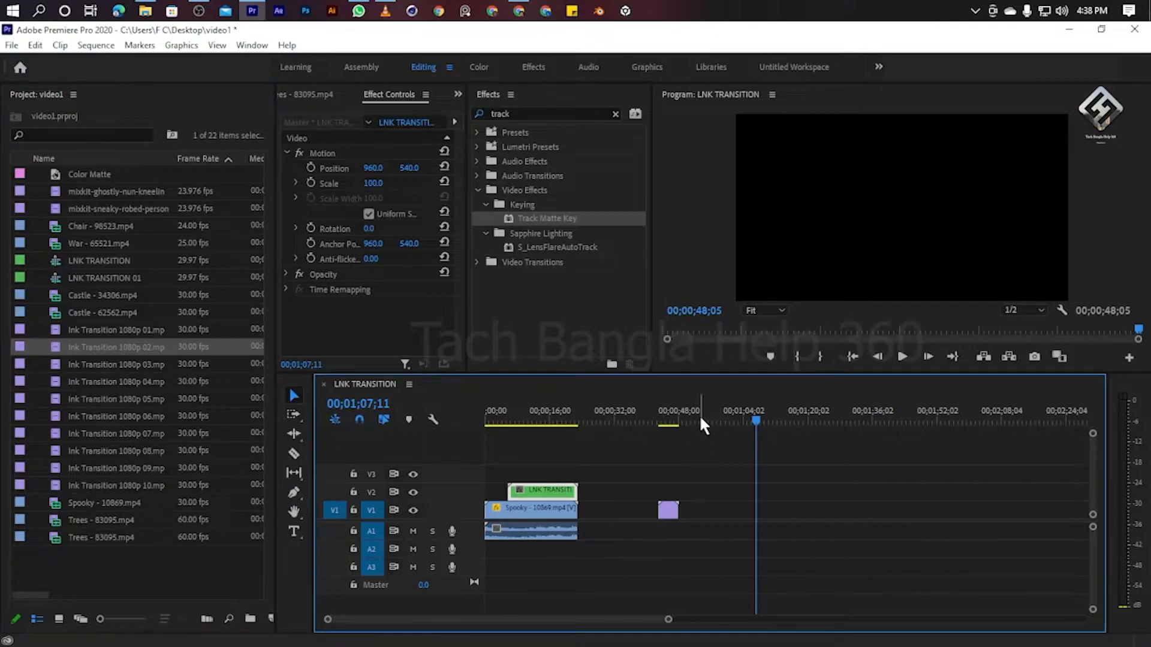
pyautogui.moveTo(667, 428)
pyautogui.mouseDown()
pyautogui.moveTo(653, 428)
pyautogui.moveTo(669, 428)
pyautogui.mouseUp()
pyautogui.moveTo(669, 495); pyautogui.dragTo(669, 493)
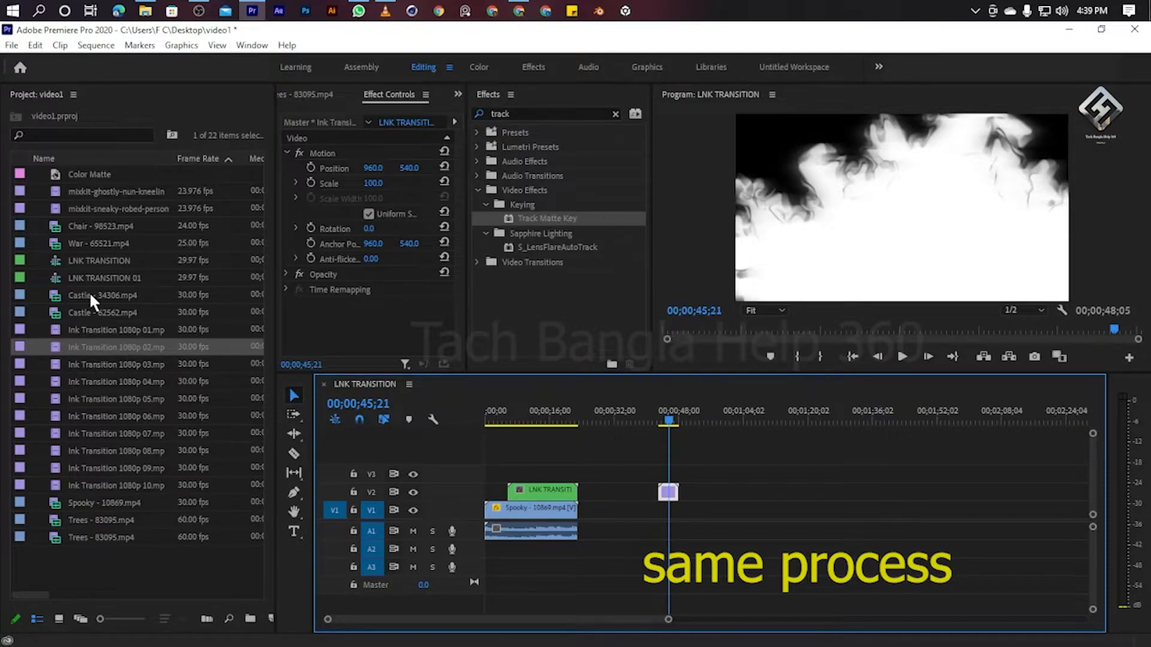
pyautogui.click(120, 294)
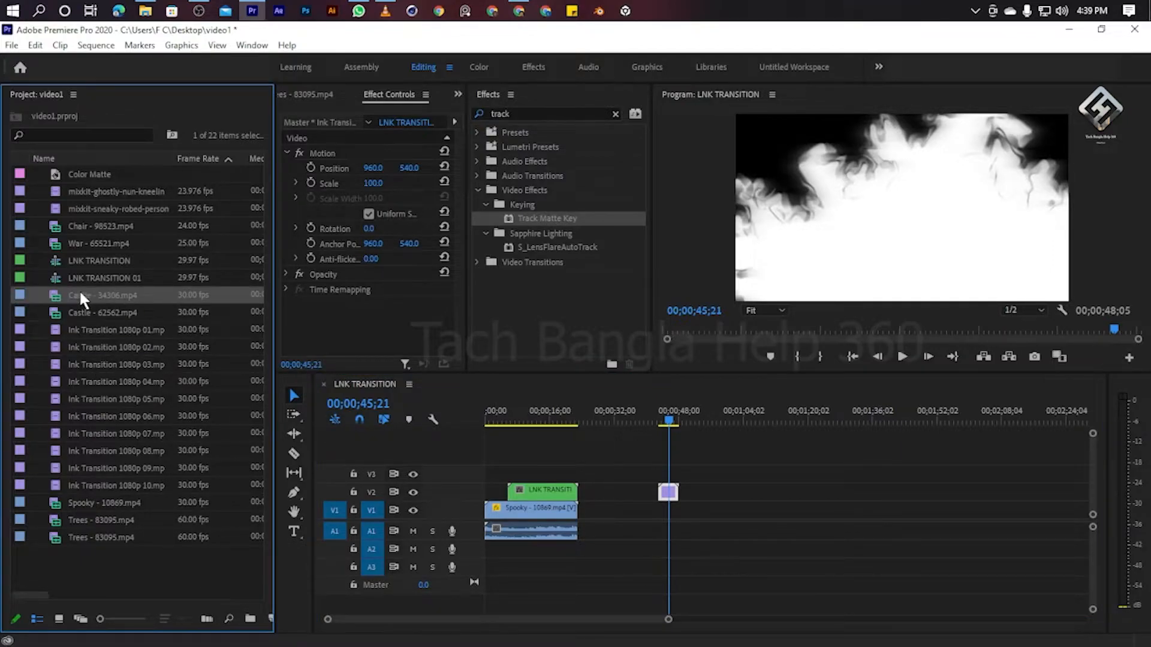
pyautogui.moveTo(73, 290)
pyautogui.mouseDown()
pyautogui.moveTo(289, 386)
pyautogui.moveTo(715, 546)
pyautogui.moveTo(670, 543)
pyautogui.mouseUp()
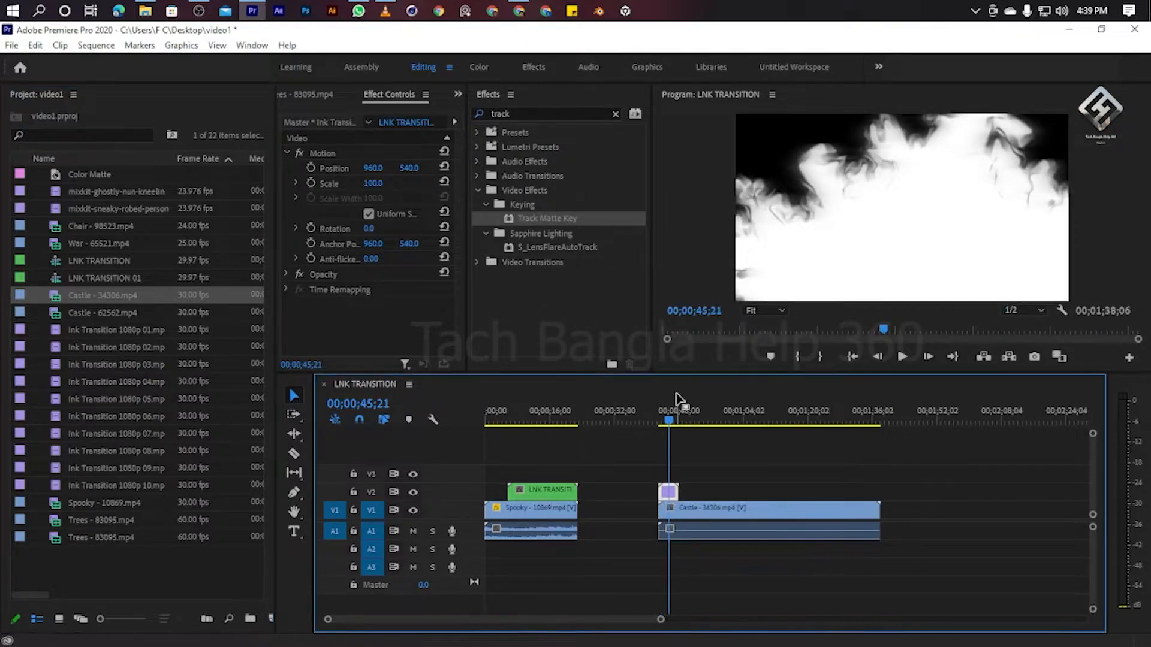
# Apply Track Matte Key to the Castle clip with Video 2 as the matte and compositing set to Matte Luma
pyautogui.moveTo(666, 415); pyautogui.dragTo(672, 422)
pyautogui.moveTo(531, 218); pyautogui.dragTo(669, 508)
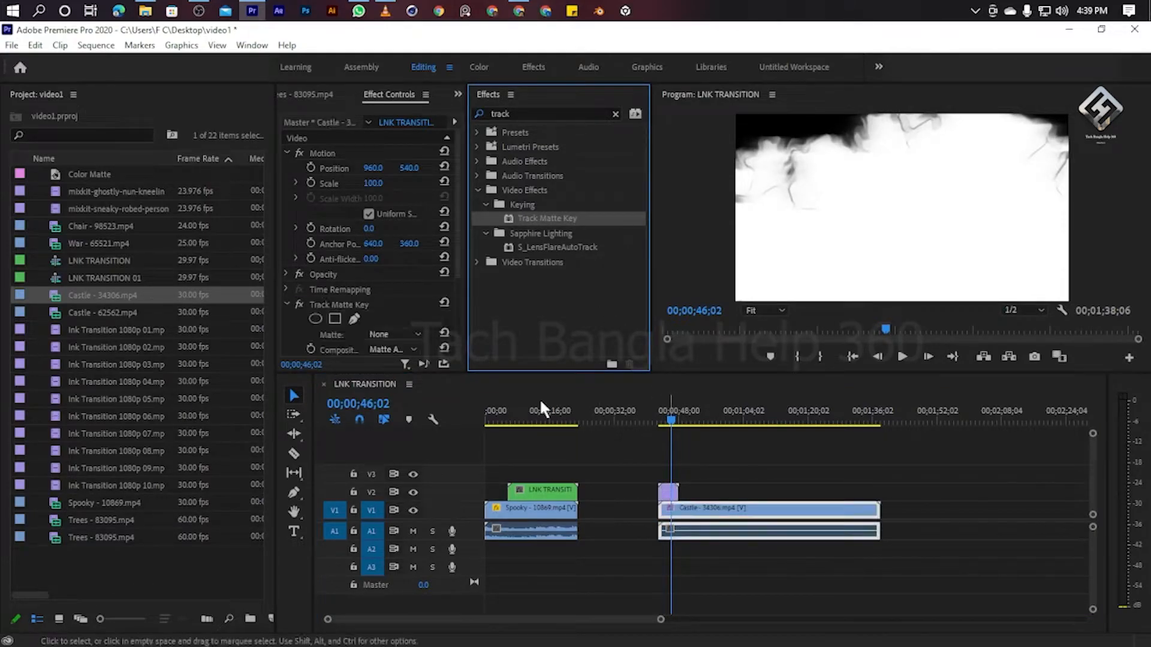
pyautogui.click(397, 335)
pyautogui.click(386, 382)
pyautogui.click(388, 349)
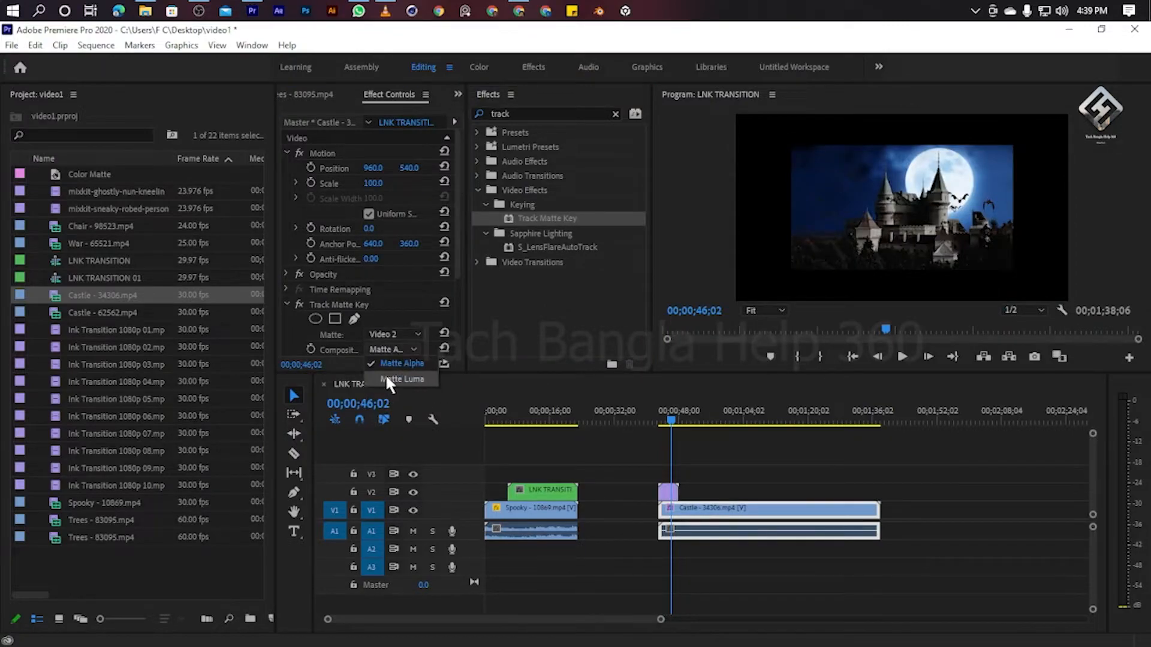
pyautogui.click(396, 377)
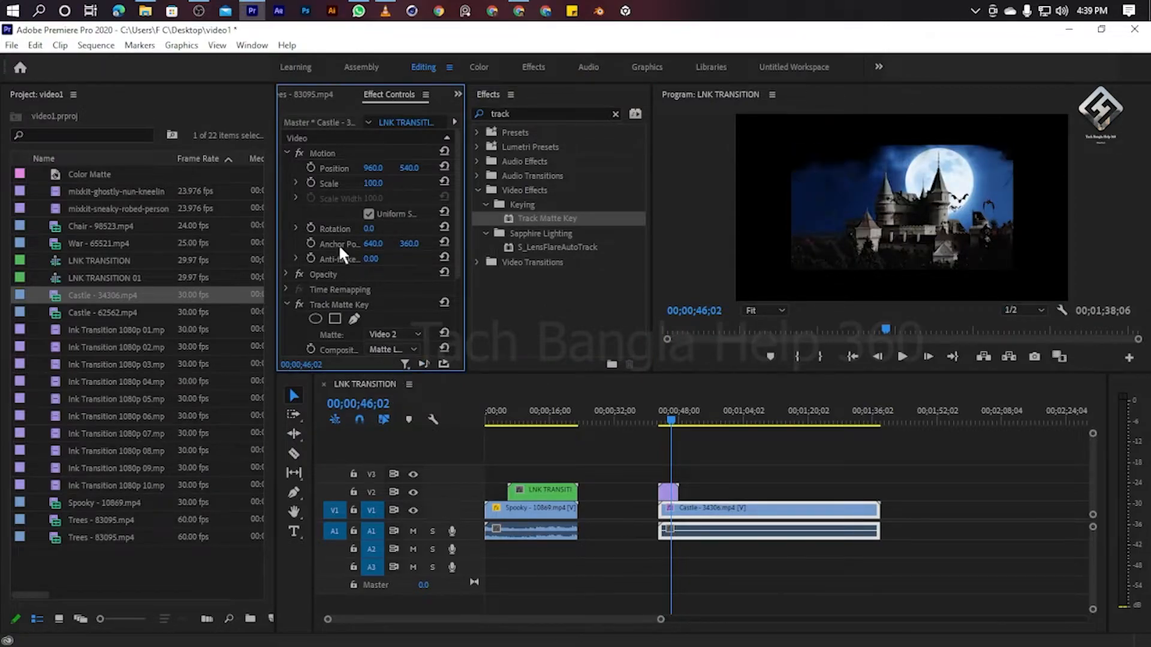
# Scale the Castle clip to 151, cut it at 00;00;53;22 and delete the remainder after the cut
pyautogui.moveTo(373, 183); pyautogui.dragTo(406, 230)
pyautogui.moveTo(670, 422); pyautogui.dragTo(701, 420)
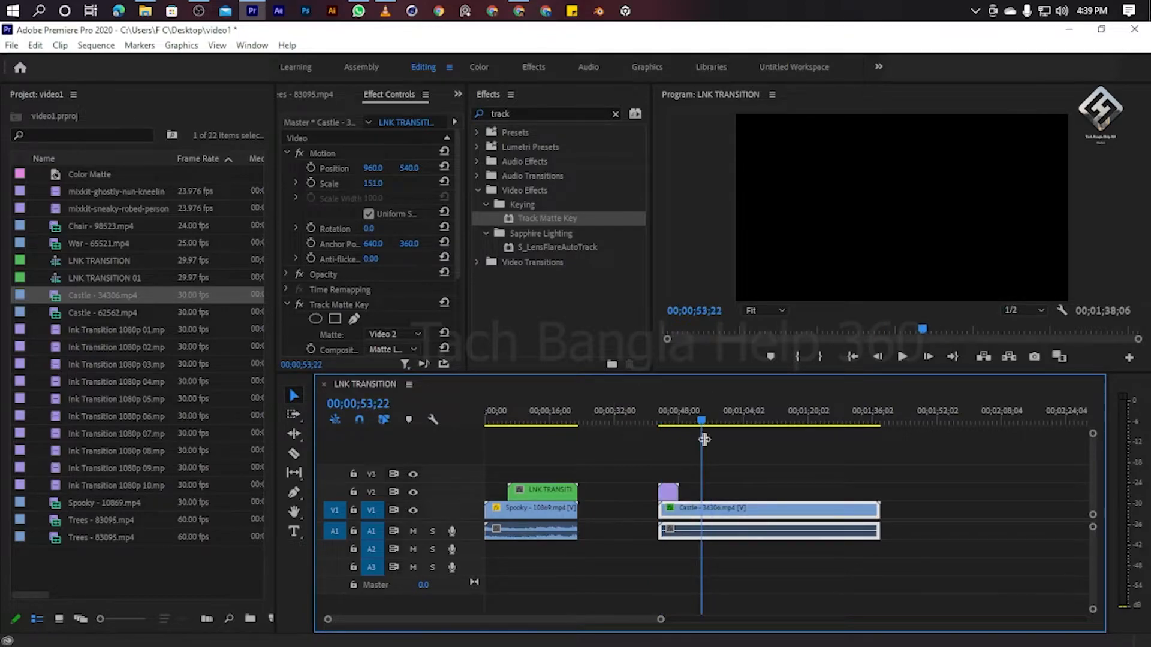
pyautogui.hotkey('ctrl', 'k')
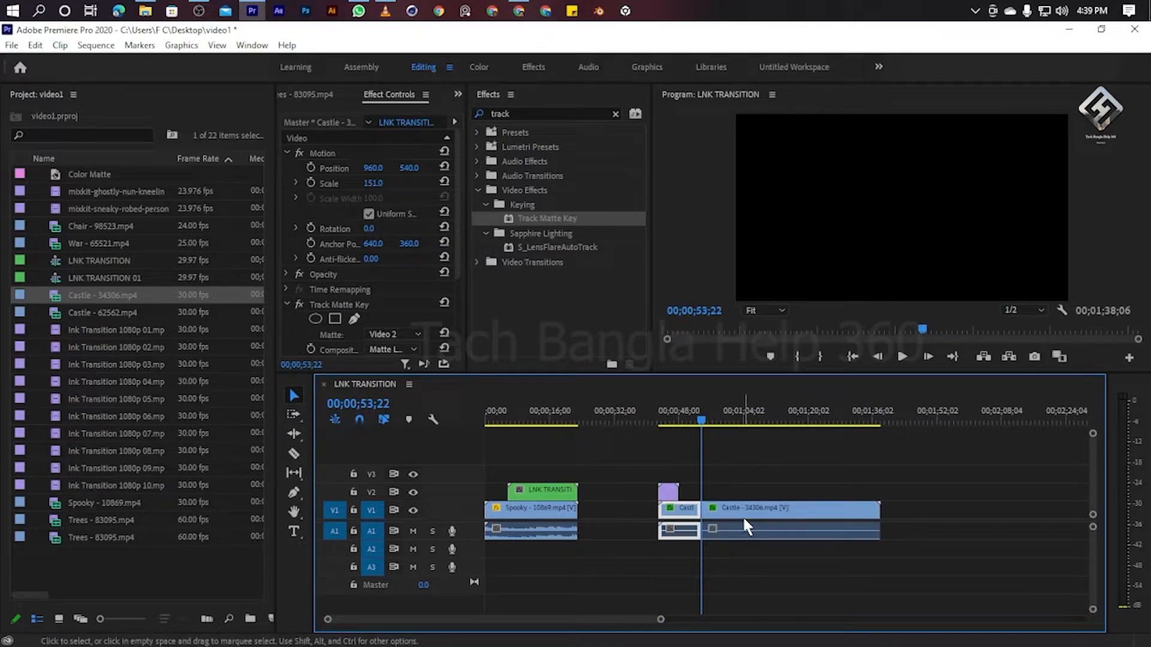
pyautogui.click(774, 512)
pyautogui.press('Delete')
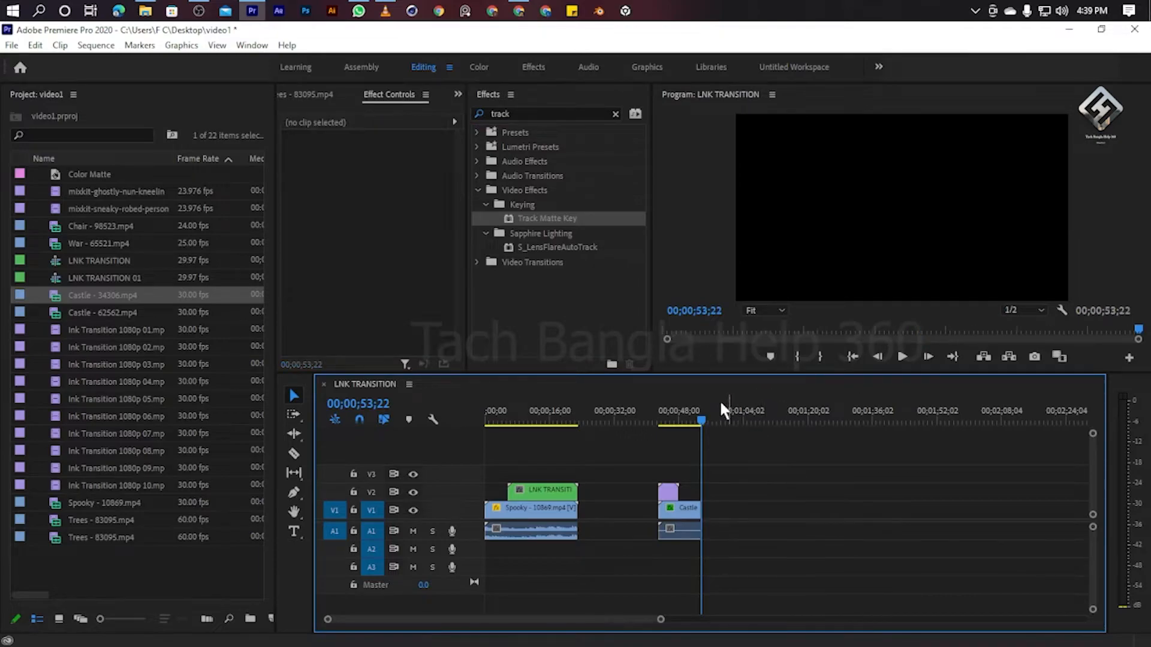
# Add the Color Matte on V2 directly after the ink clip and trim it to the end of the Castle clip
pyautogui.moveTo(700, 418); pyautogui.dragTo(676, 419)
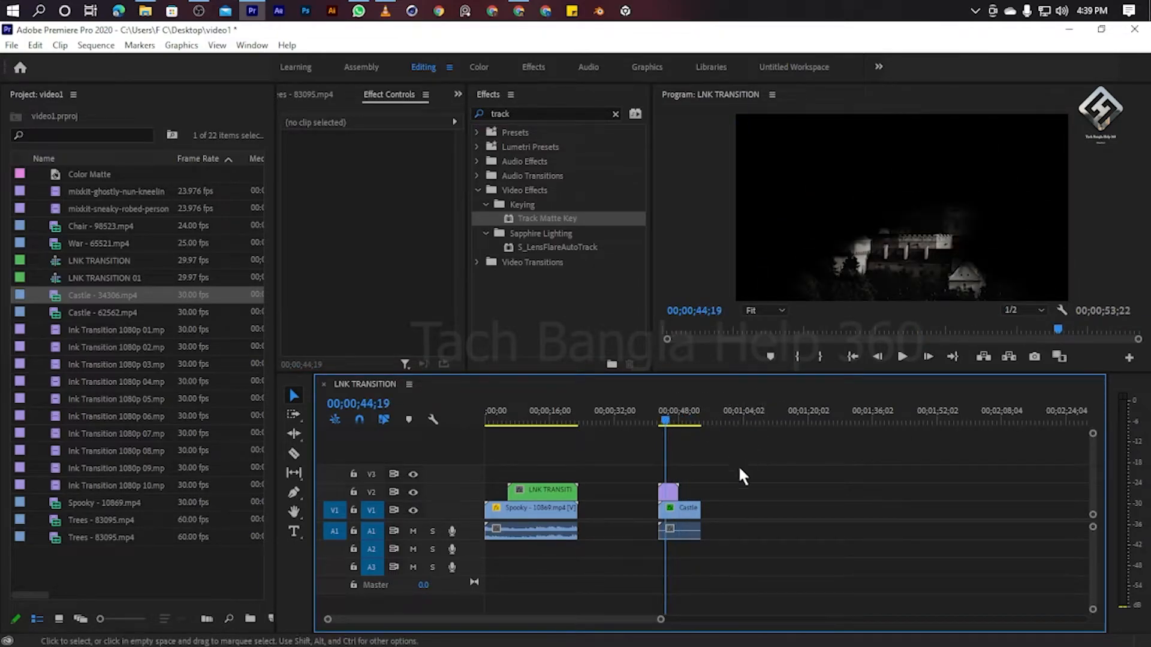
pyautogui.moveTo(88, 174); pyautogui.dragTo(697, 494)
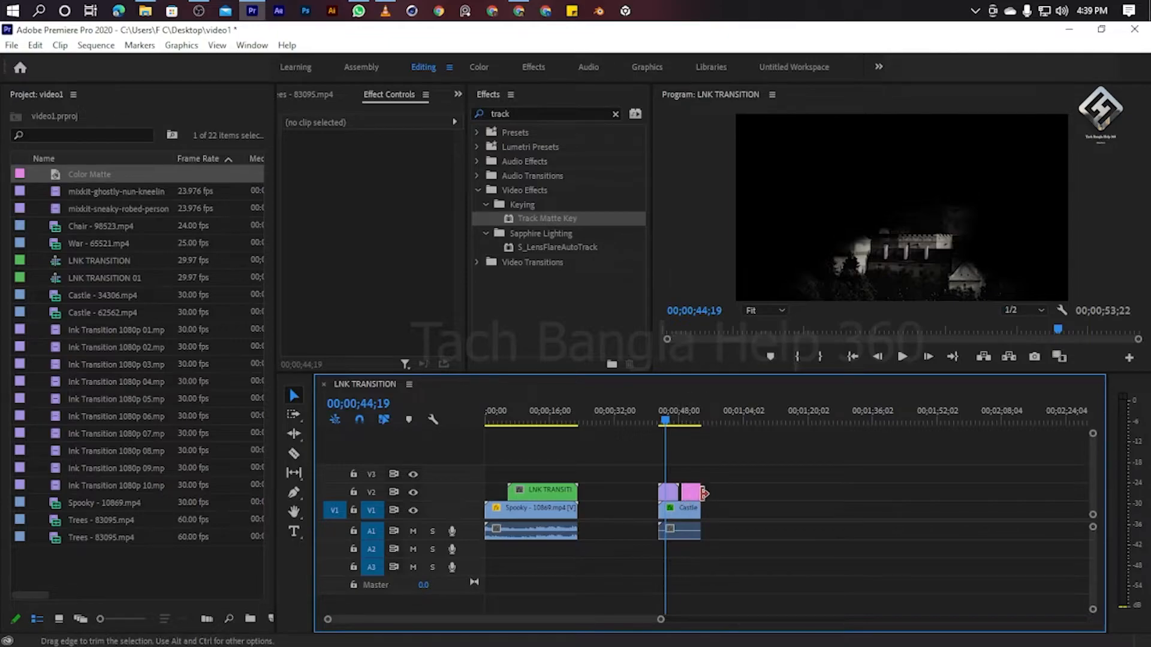
pyautogui.moveTo(693, 497)
pyautogui.mouseDown()
pyautogui.moveTo(711, 495)
pyautogui.moveTo(680, 493)
pyautogui.mouseUp()
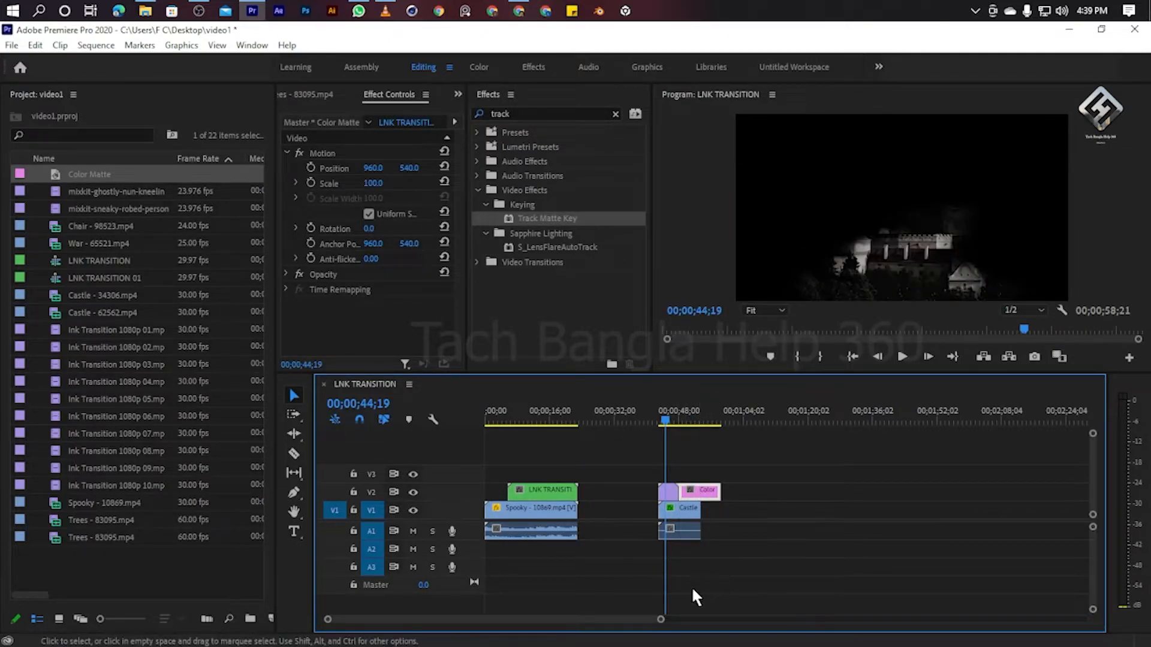
pyautogui.moveTo(661, 620); pyautogui.dragTo(559, 620)
pyautogui.moveTo(908, 491); pyautogui.dragTo(862, 491)
# Nest the ink, color matte and Castle clips as LNK TRANSITION 02 and move the nest closer to the Spooky clip
pyautogui.moveTo(822, 457); pyautogui.dragTo(937, 527)
pyautogui.rightClick(845, 507)
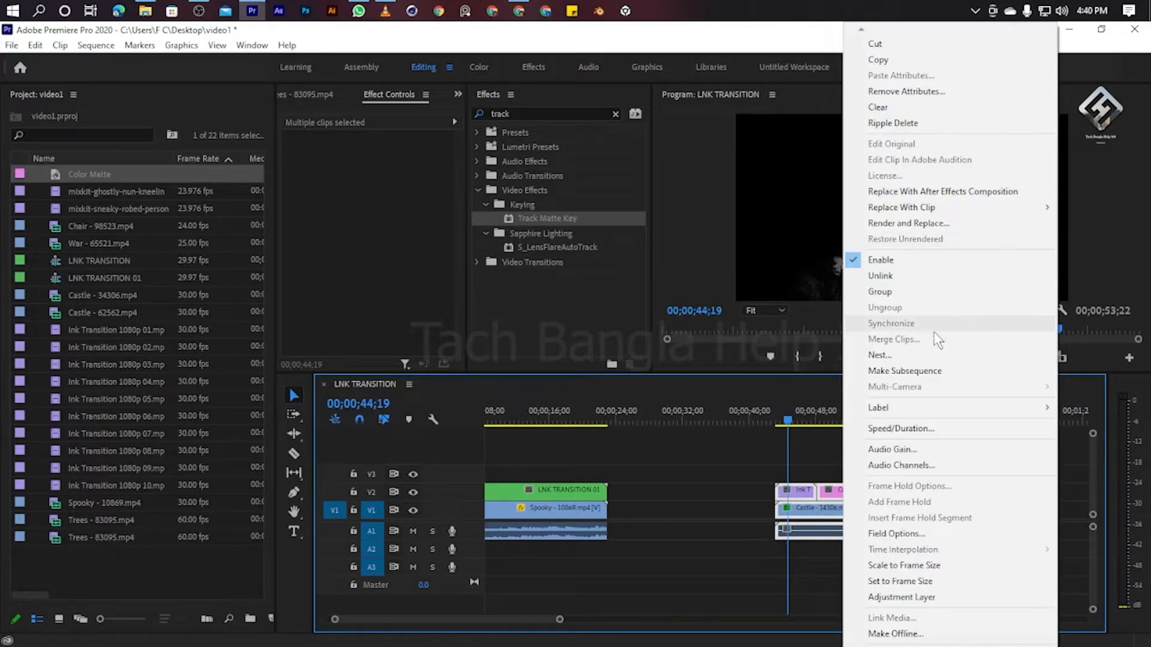
pyautogui.click(879, 355)
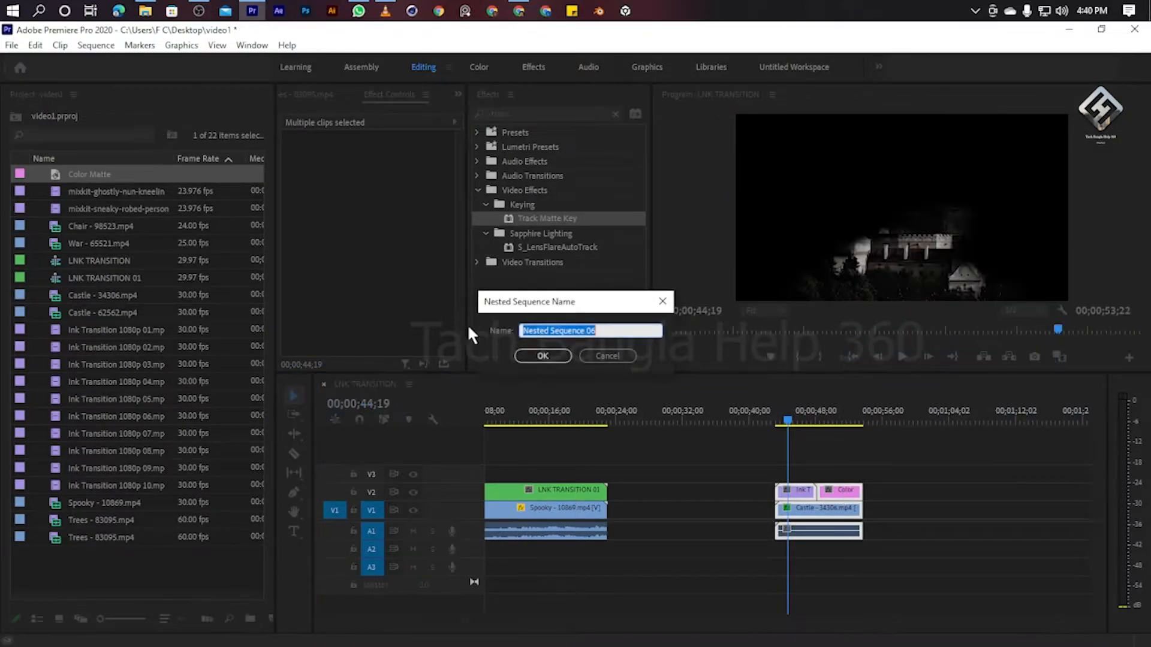
pyautogui.write('LNK TRANSITION 02')
pyautogui.click(536, 357)
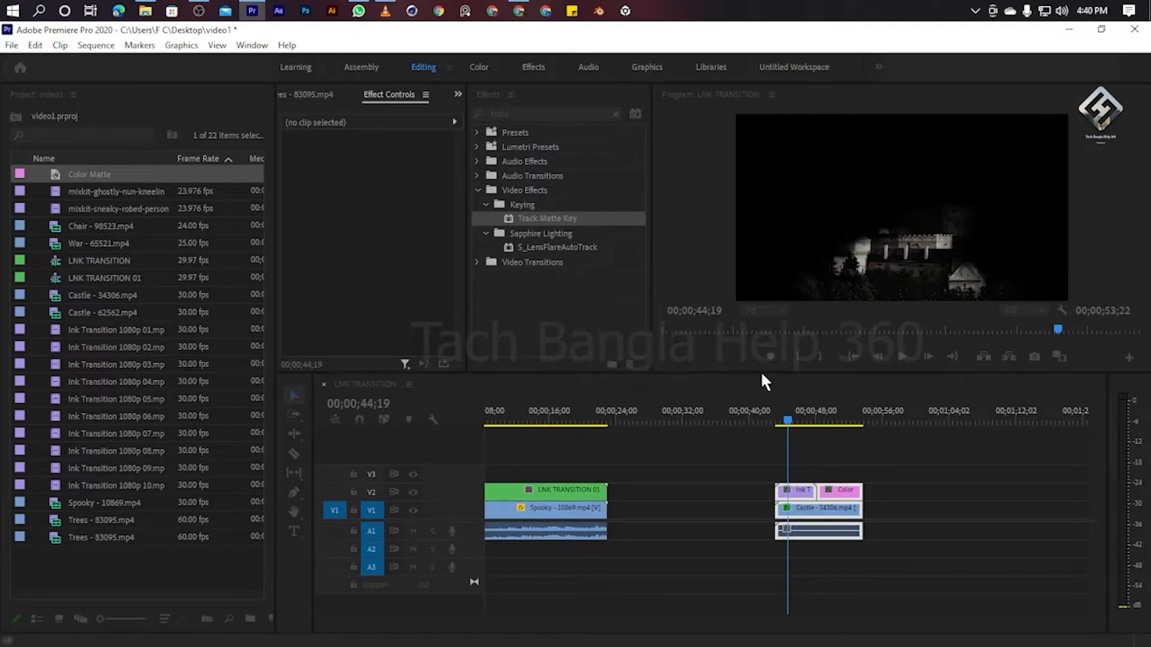
pyautogui.moveTo(823, 514); pyautogui.dragTo(687, 514)
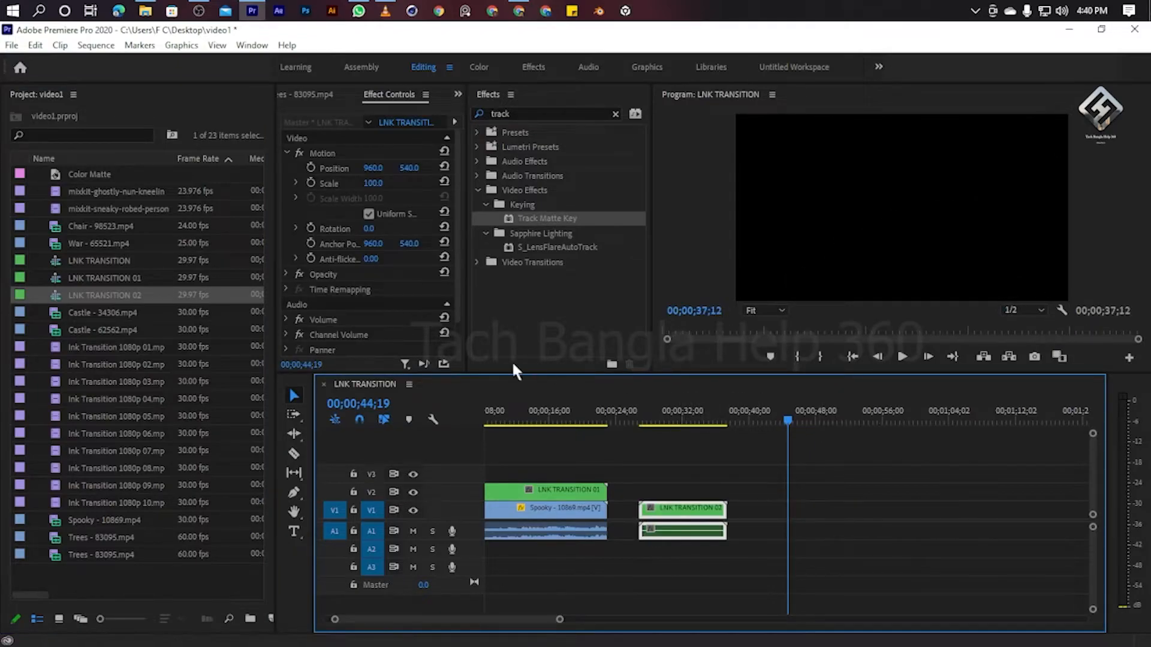
# Place Ink Transition 1080p 03 on V2 at 00;00;44;19, with the mixkit-ghostly-nun-kneeling clip on V1 beneath it
pyautogui.click(125, 353)
pyautogui.click(132, 385)
pyautogui.moveTo(132, 389); pyautogui.dragTo(798, 491)
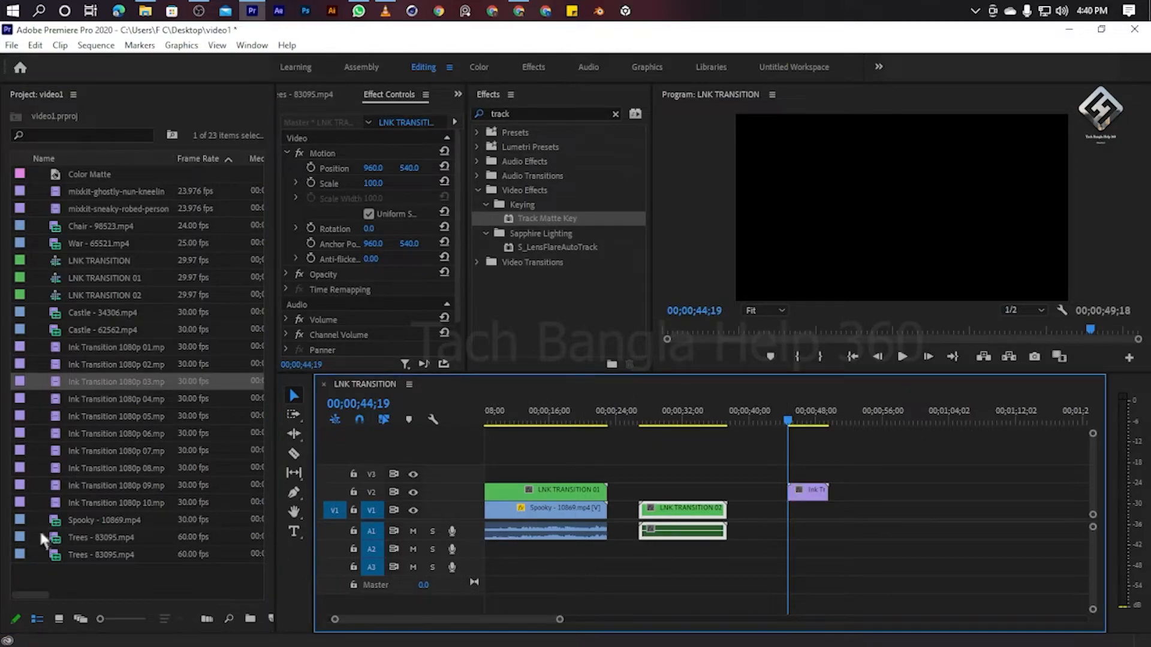
pyautogui.click(96, 520)
pyautogui.moveTo(91, 188); pyautogui.dragTo(801, 509)
# Apply Track Matte Key to the ghostly nun clip, using Video 2 as the matte and Matte Luma compositing
pyautogui.moveTo(789, 422); pyautogui.dragTo(800, 422)
pyautogui.moveTo(540, 218); pyautogui.dragTo(839, 508)
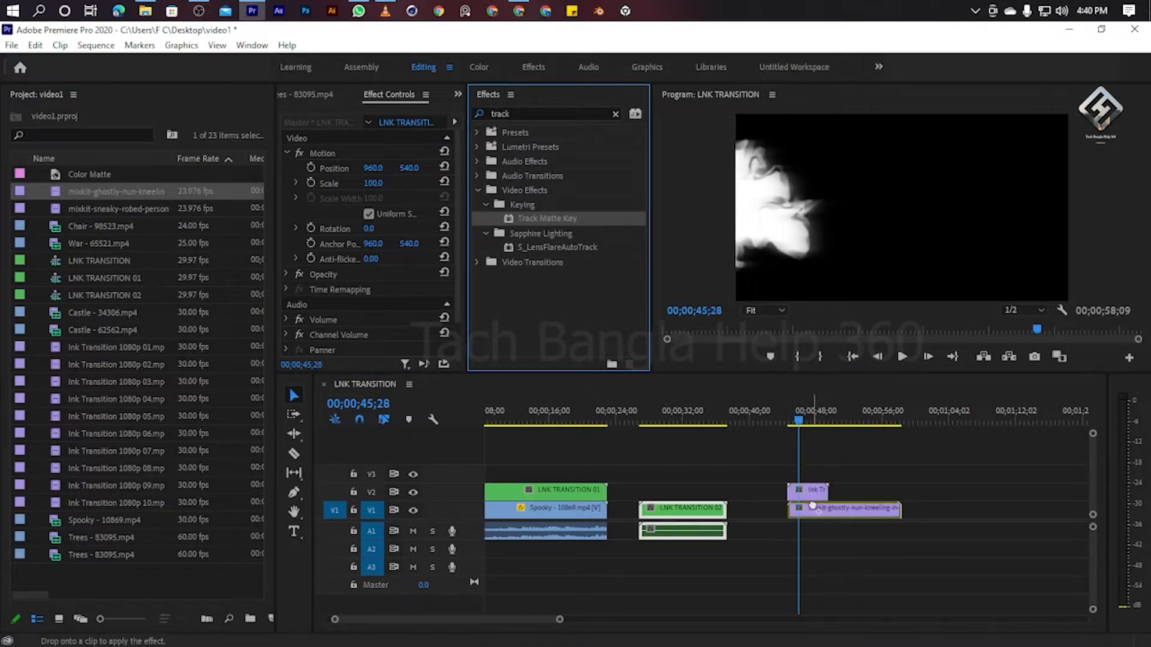
pyautogui.click(396, 334)
pyautogui.click(393, 333)
pyautogui.click(390, 349)
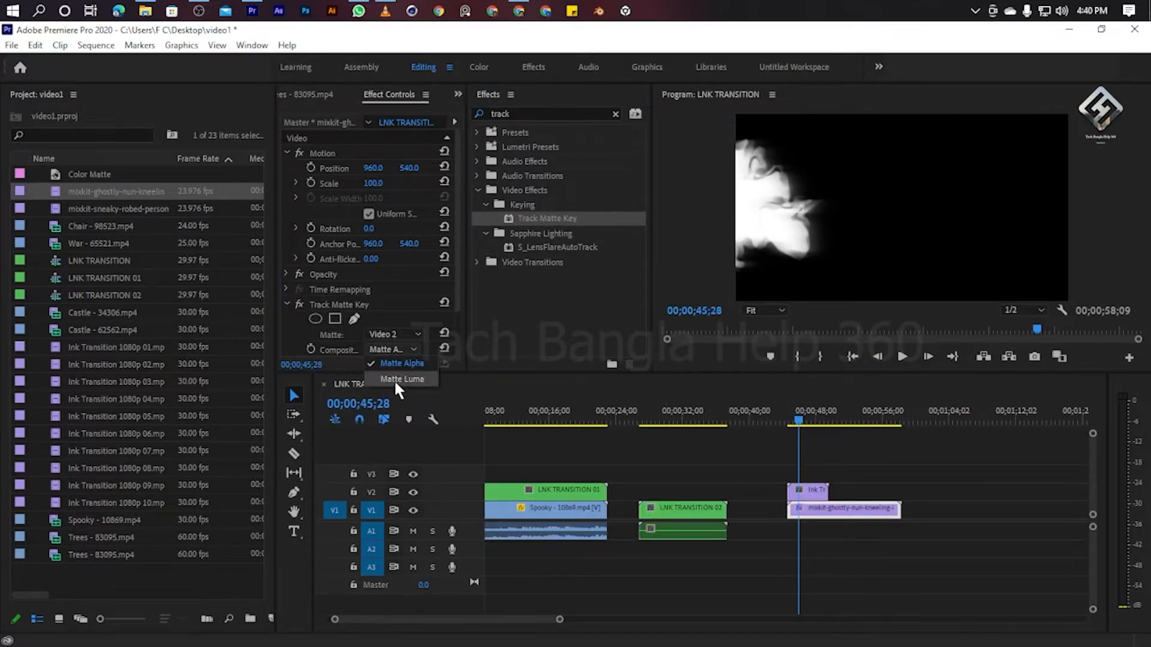
pyautogui.click(393, 380)
# Fill V2 from the ink clip to the end of the ghostly nun clip with the Color Matte and play the transition
pyautogui.moveTo(792, 418); pyautogui.dragTo(782, 435)
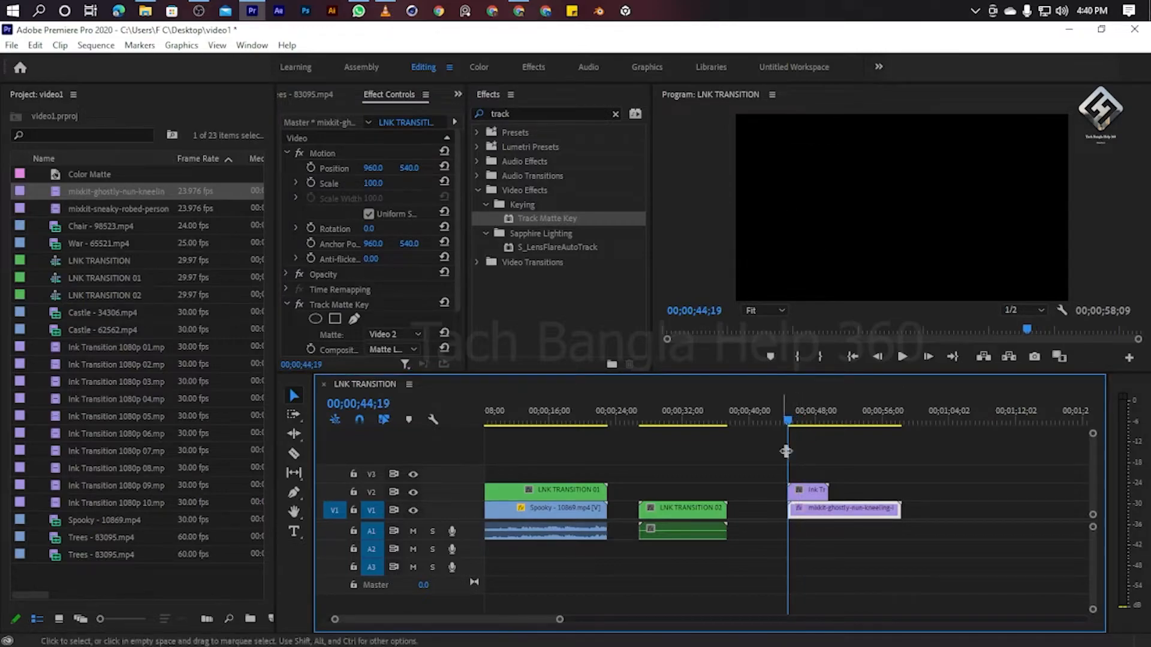
pyautogui.moveTo(84, 175)
pyautogui.mouseDown()
pyautogui.moveTo(882, 489)
pyautogui.moveTo(850, 488)
pyautogui.moveTo(900, 490)
pyautogui.mouseUp()
pyautogui.moveTo(828, 417); pyautogui.dragTo(790, 417)
pyautogui.press('space')
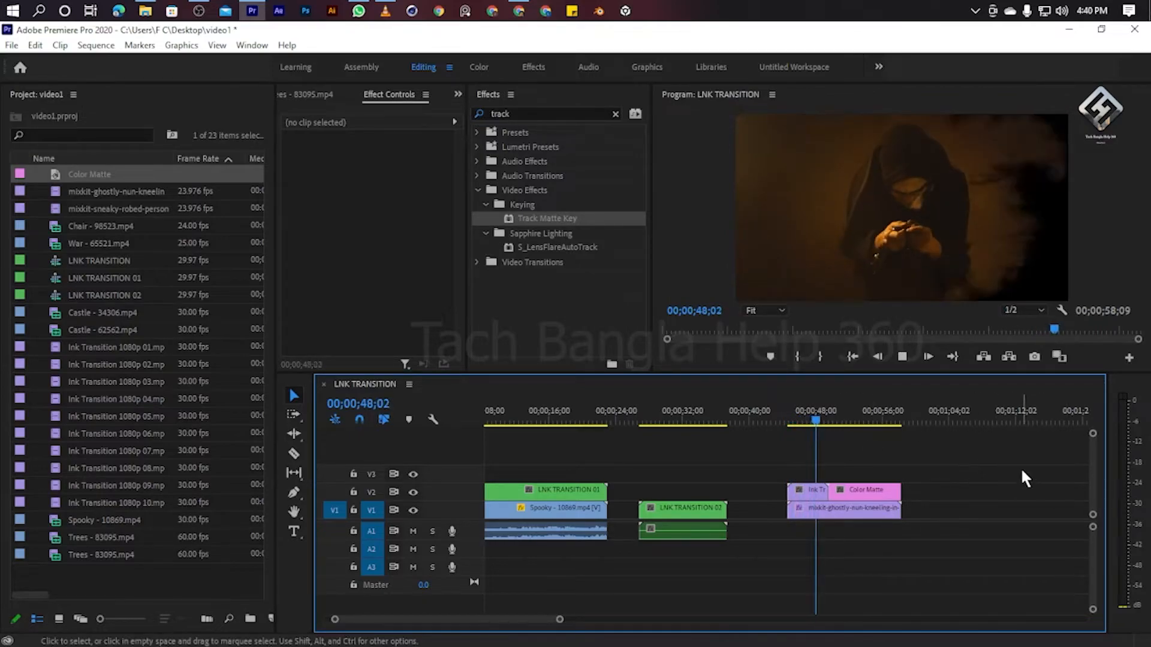
# Nest the ink, color matte and ghostly nun clips into a sequence named LNK TRANSITION 03
pyautogui.moveTo(1022, 477); pyautogui.dragTo(875, 508)
pyautogui.rightClick(868, 508)
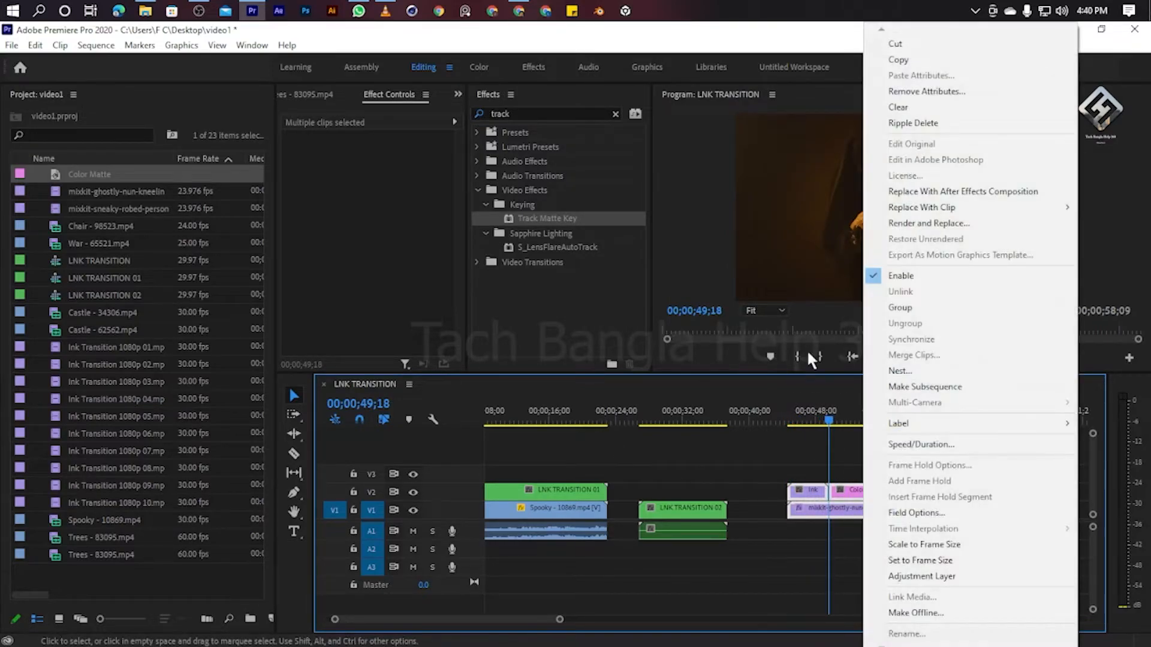
pyautogui.click(903, 374)
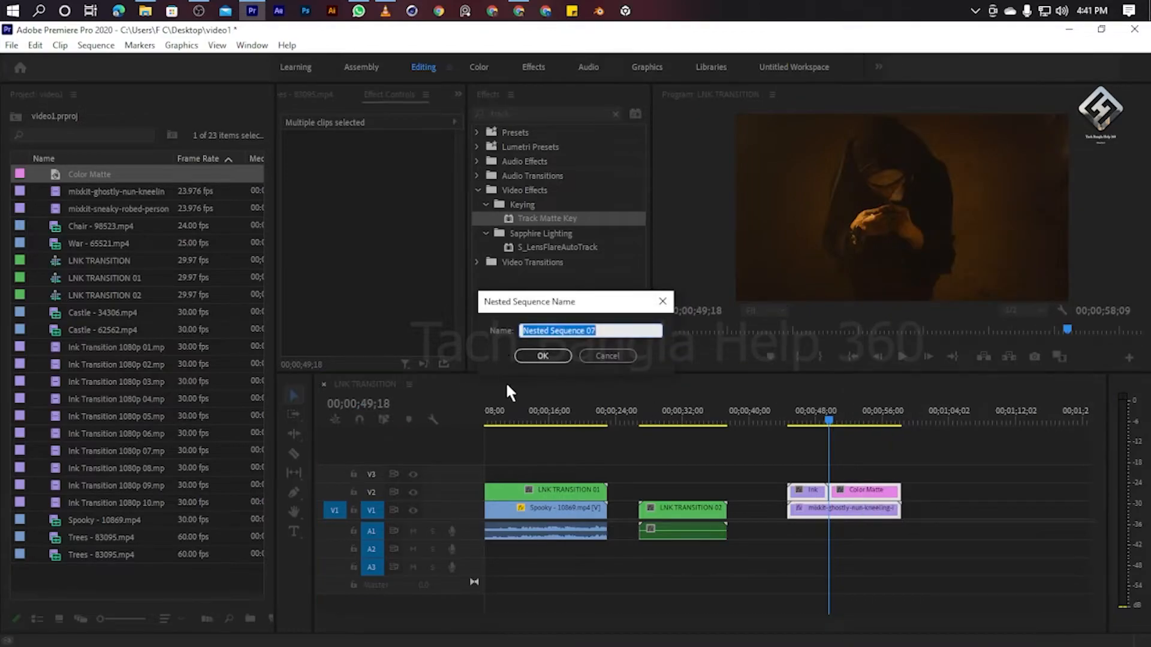
pyautogui.write('LNK TRANSITION 03')
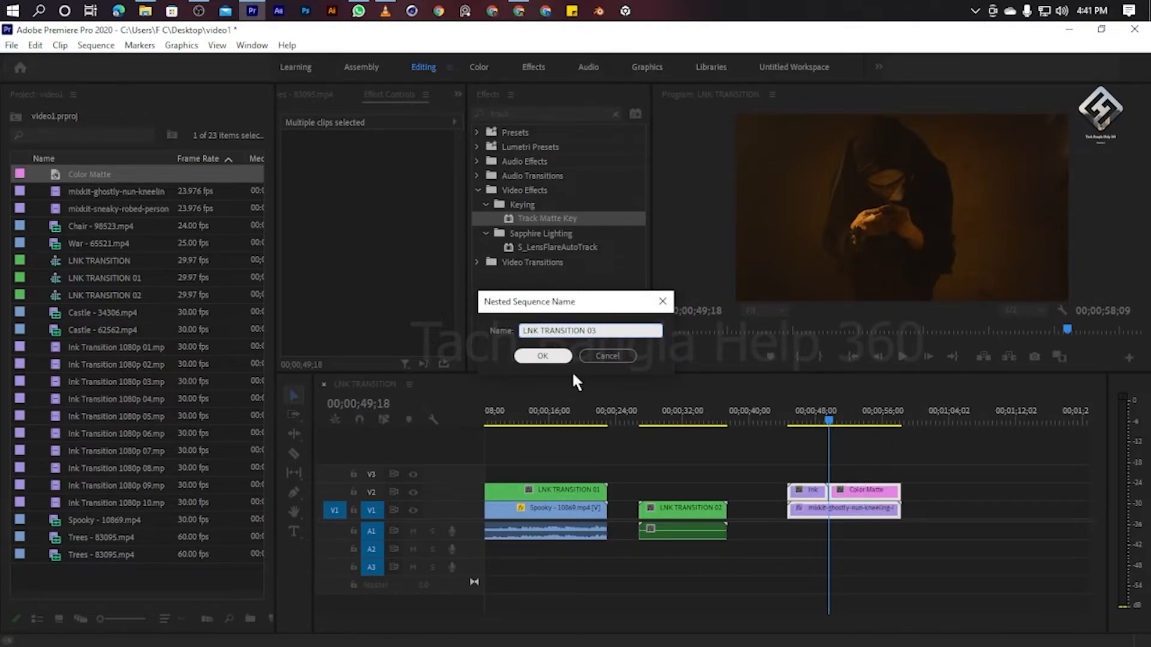
pyautogui.click(543, 356)
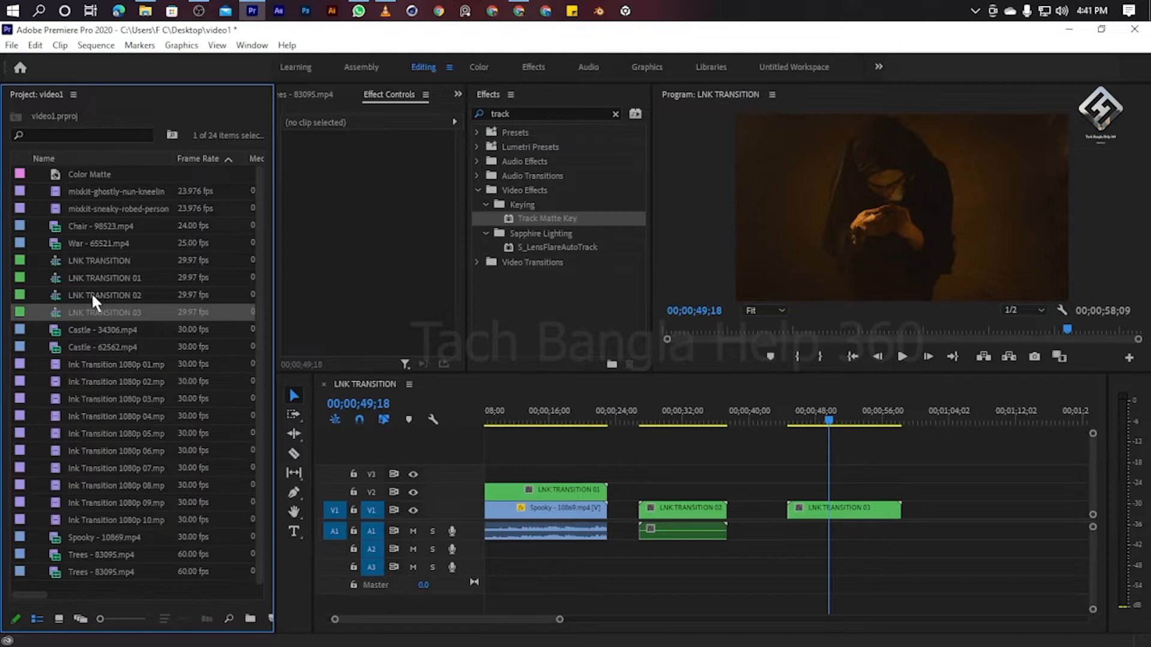
# Preview the remaining source clips and place Chair - 98523.mp4 on V1 a little after LNK TRANSITION 03
pyautogui.click(95, 330)
pyautogui.click(92, 350)
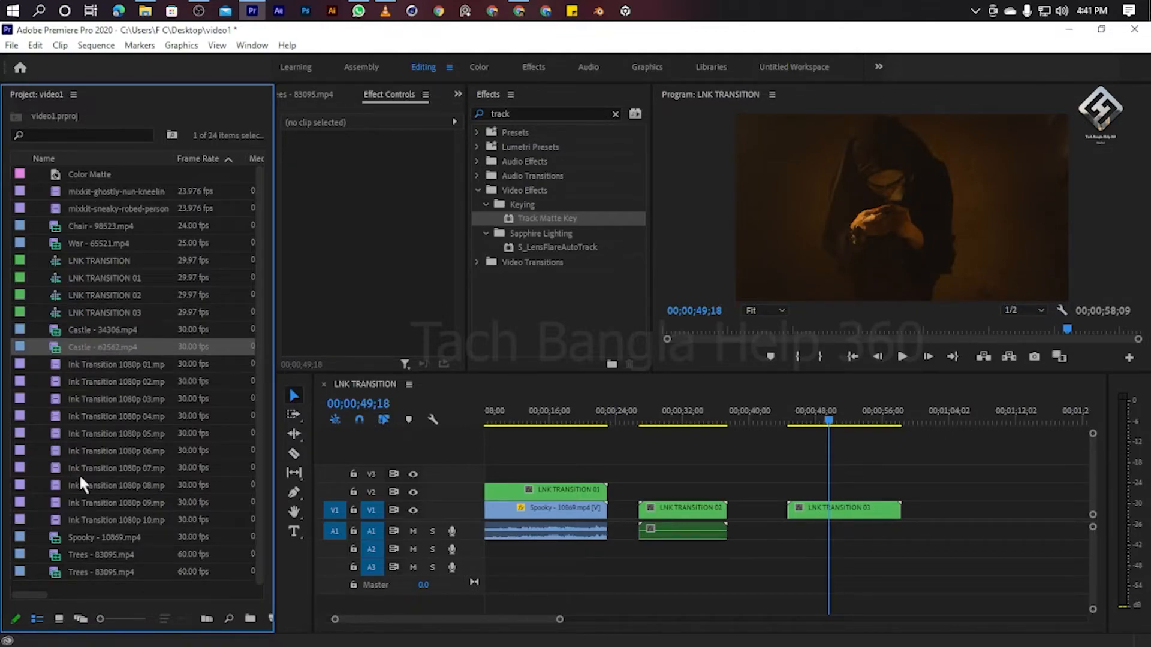
pyautogui.doubleClick(76, 569)
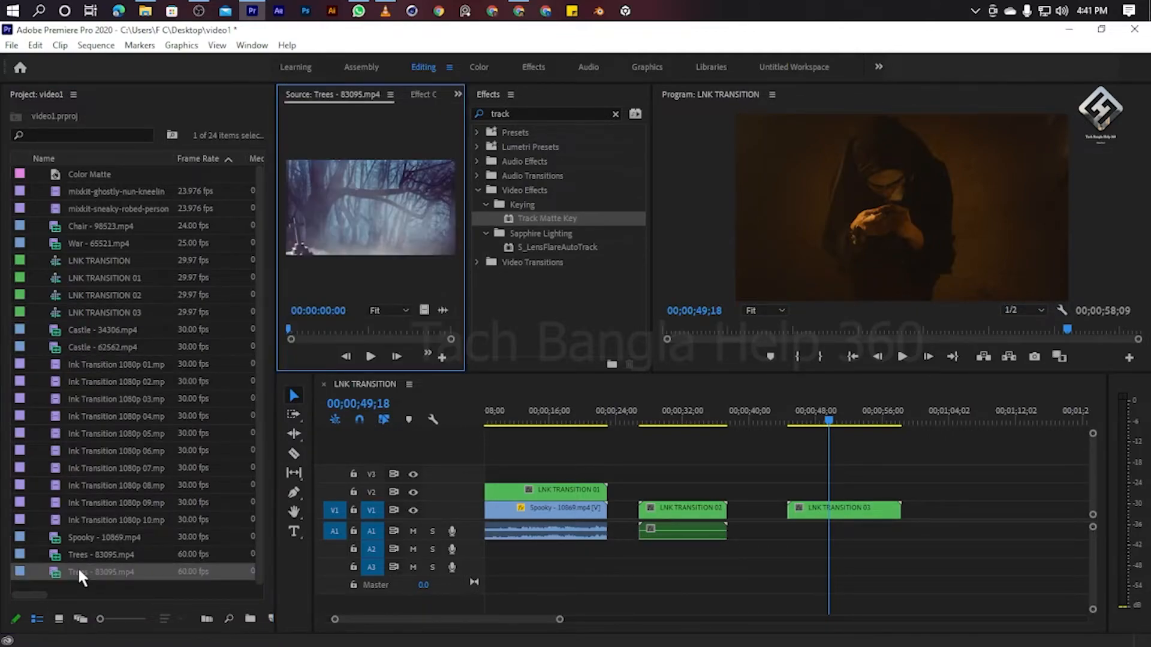
pyautogui.click(77, 554)
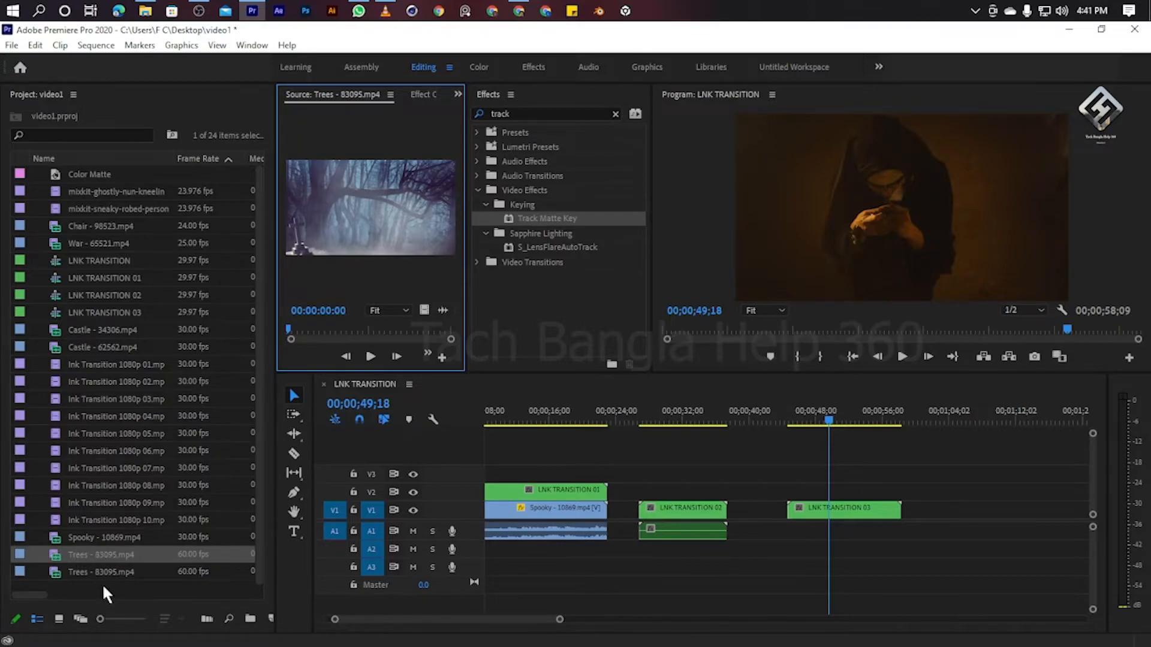
pyautogui.doubleClick(74, 537)
pyautogui.doubleClick(88, 241)
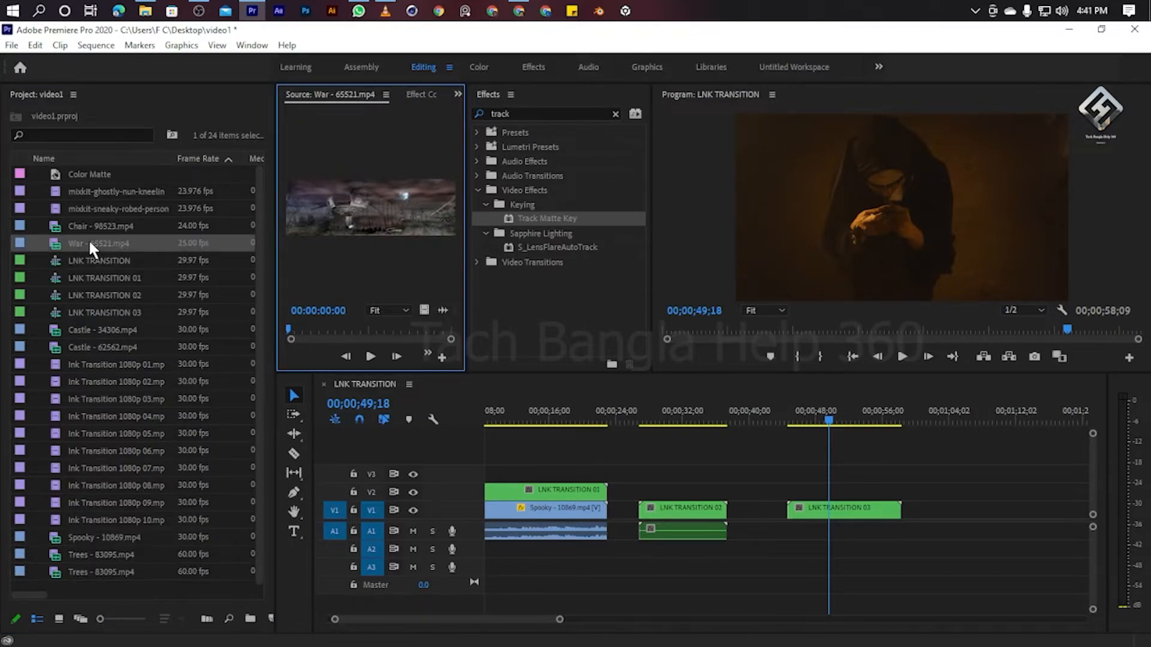
pyautogui.doubleClick(85, 225)
pyautogui.moveTo(616, 376); pyautogui.dragTo(924, 506)
# Scale the Chair clip up to 150 to fill the frame
pyautogui.moveTo(829, 424); pyautogui.dragTo(927, 445)
pyautogui.click(423, 97)
pyautogui.click(943, 508)
pyautogui.moveTo(373, 183); pyautogui.dragTo(408, 183)
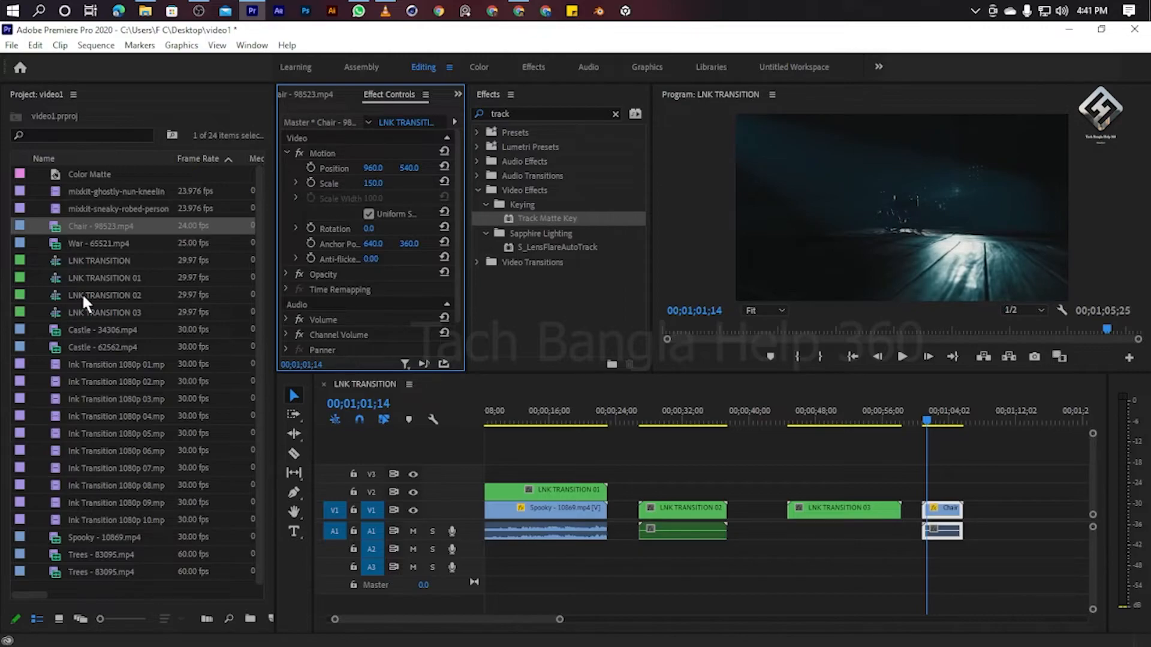
# Place the Ink Transition 1080p 04 clip on V2 above the Chair clip and apply Track Matte Key to the Chair clip
pyautogui.moveTo(137, 414)
pyautogui.mouseDown()
pyautogui.moveTo(270, 463)
pyautogui.moveTo(930, 476)
pyautogui.moveTo(929, 492)
pyautogui.mouseUp()
pyautogui.moveTo(919, 424); pyautogui.dragTo(937, 424)
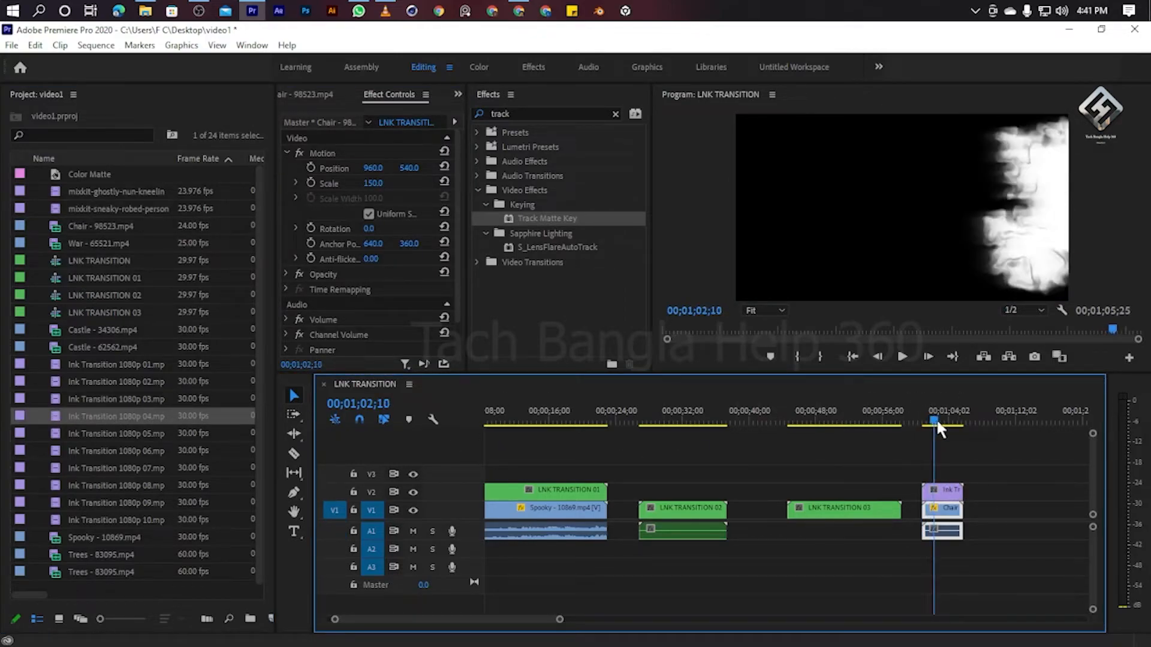
pyautogui.moveTo(531, 219); pyautogui.dragTo(939, 459)
pyautogui.moveTo(947, 515); pyautogui.dragTo(946, 515)
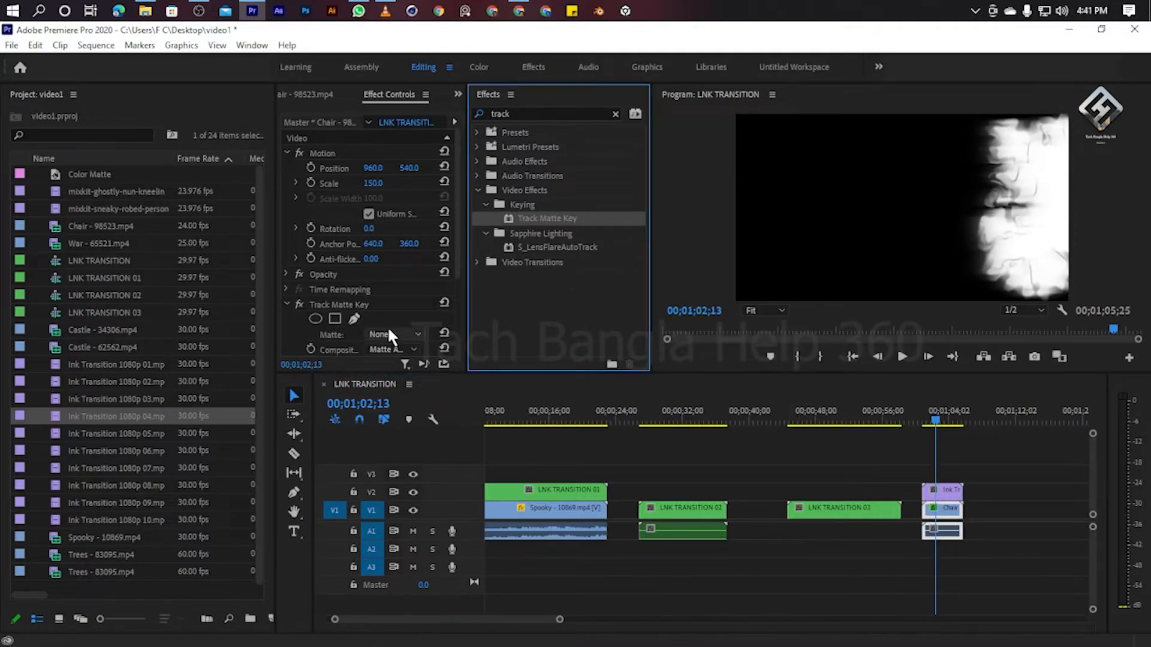
# Set the Chair clip's Track Matte Key to matte Video 2 with Matte Luma compositing and play the transition
pyautogui.click(389, 334)
pyautogui.click(396, 383)
pyautogui.click(398, 345)
pyautogui.click(390, 358)
pyautogui.click(922, 420)
pyautogui.press('space')
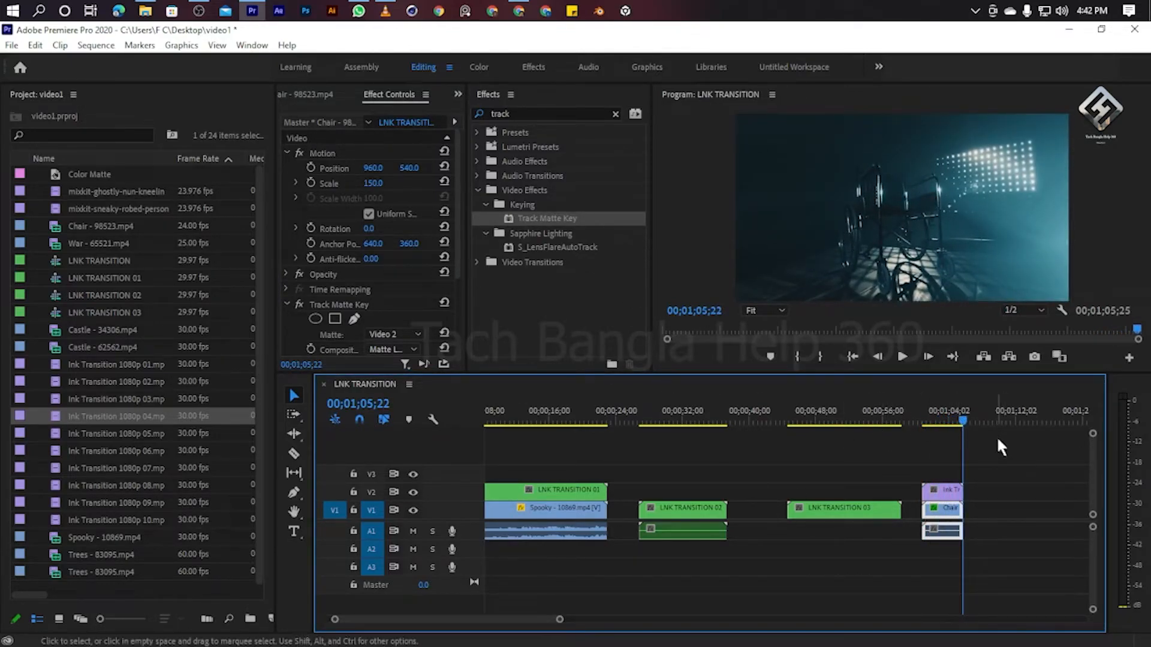
# Nest the ink and Chair clips into a sequence named LNK TRANSITION 04
pyautogui.moveTo(997, 442); pyautogui.dragTo(926, 540)
pyautogui.rightClick(940, 530)
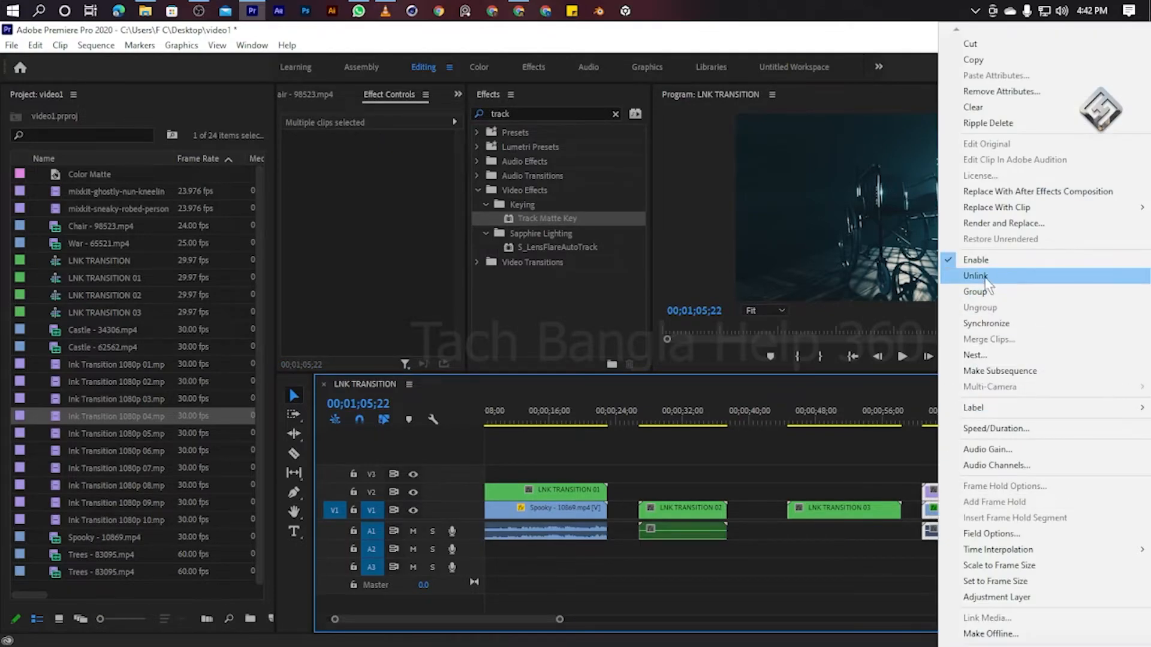
pyautogui.click(975, 355)
pyautogui.write('LNK TRANSITION 04')
pyautogui.click(557, 357)
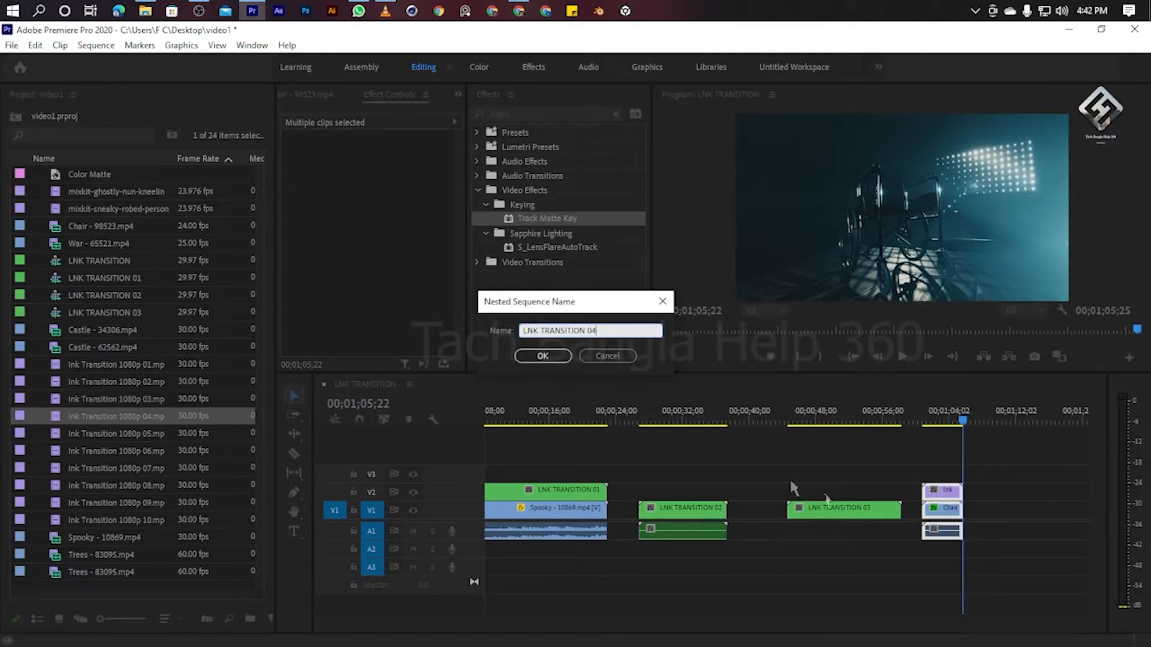
pyautogui.click(542, 355)
# Unlink the audio of all timeline clips and delete the audio from A1
pyautogui.rightClick(598, 533)
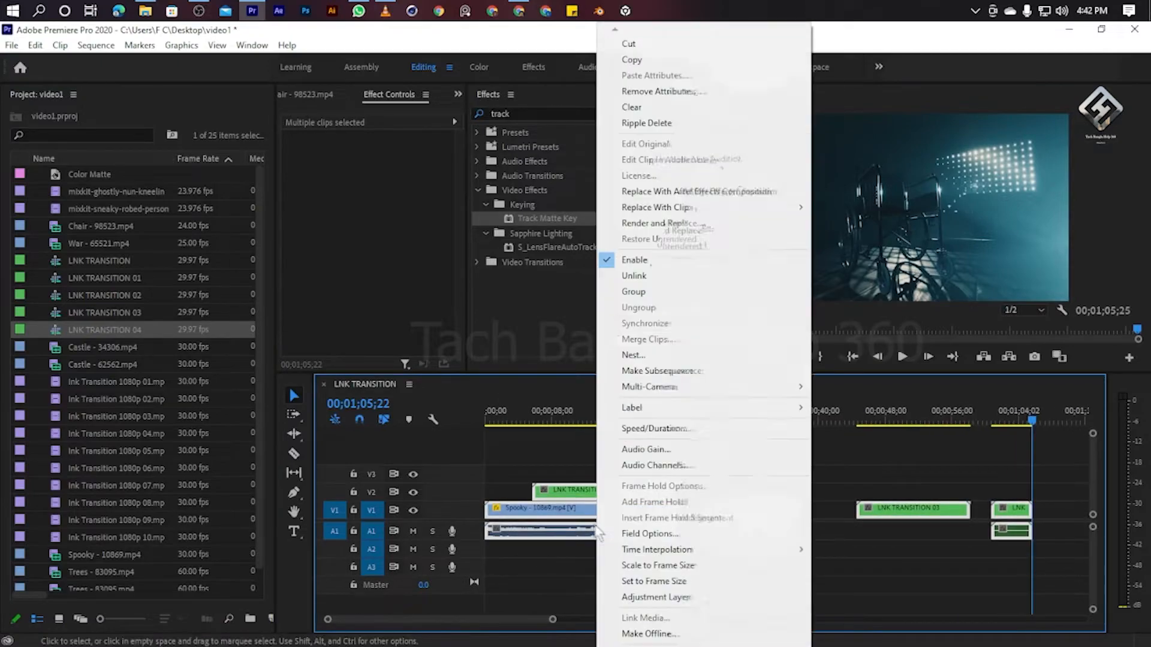
pyautogui.click(633, 276)
pyautogui.click(508, 536)
pyautogui.moveTo(523, 540); pyautogui.dragTo(1051, 530)
pyautogui.press('Delete')
# Stack LNK TRANSITION 02, 03 and 04 on V3, V4 and V5, each overlapping the end of the clip before it
pyautogui.moveTo(728, 510); pyautogui.dragTo(685, 472)
pyautogui.moveTo(899, 521); pyautogui.dragTo(787, 455)
pyautogui.moveTo(1013, 508); pyautogui.dragTo(865, 440)
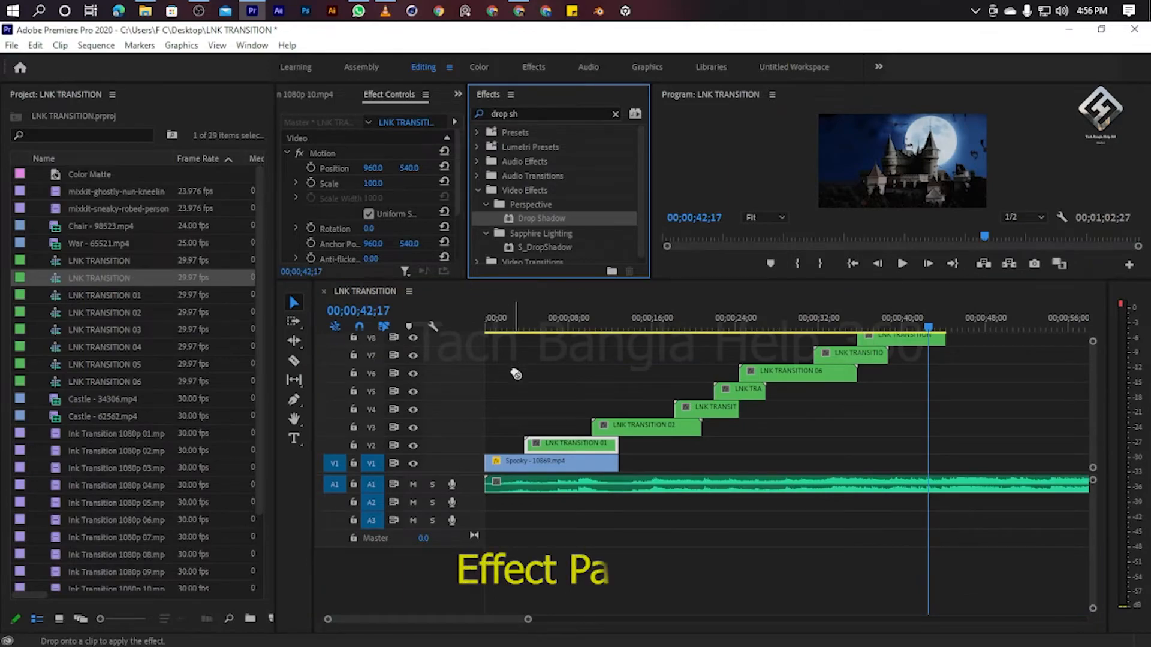
# Apply Drop Shadow to LNK TRANSITION 01 with opacity 83 %, direction 88° and softness 212
pyautogui.moveTo(544, 425); pyautogui.dragTo(544, 427)
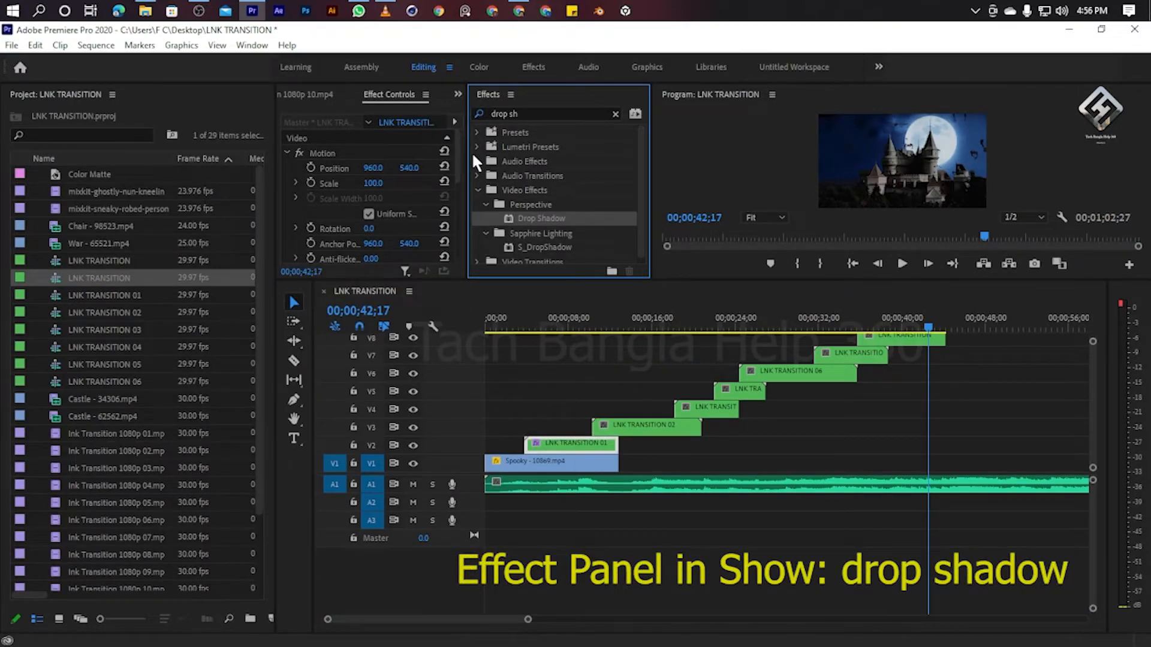
pyautogui.click(390, 91)
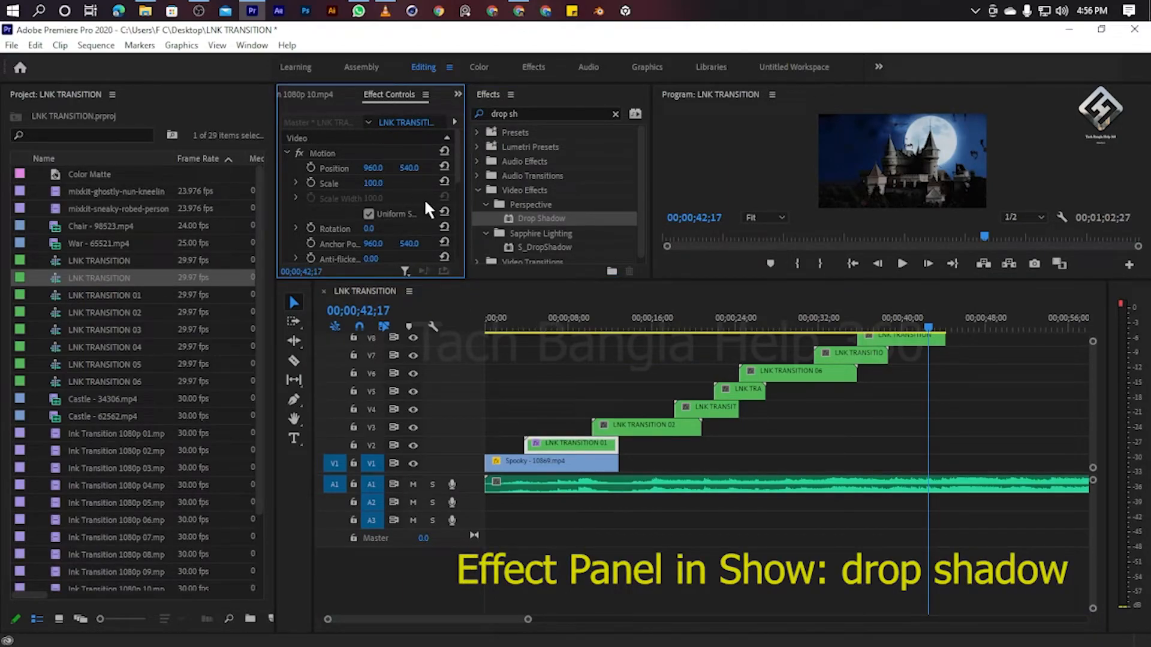
pyautogui.scroll(-1, 411, 189)
pyautogui.scroll(-3, 411, 189)
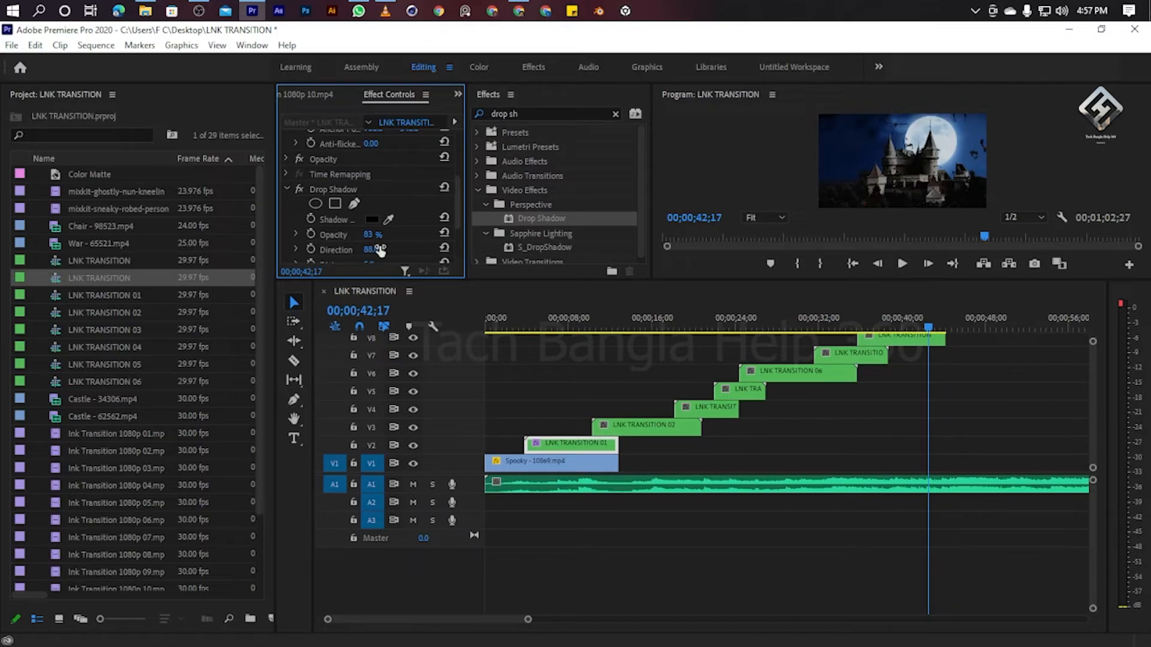
pyautogui.scroll(-2, 454, 191)
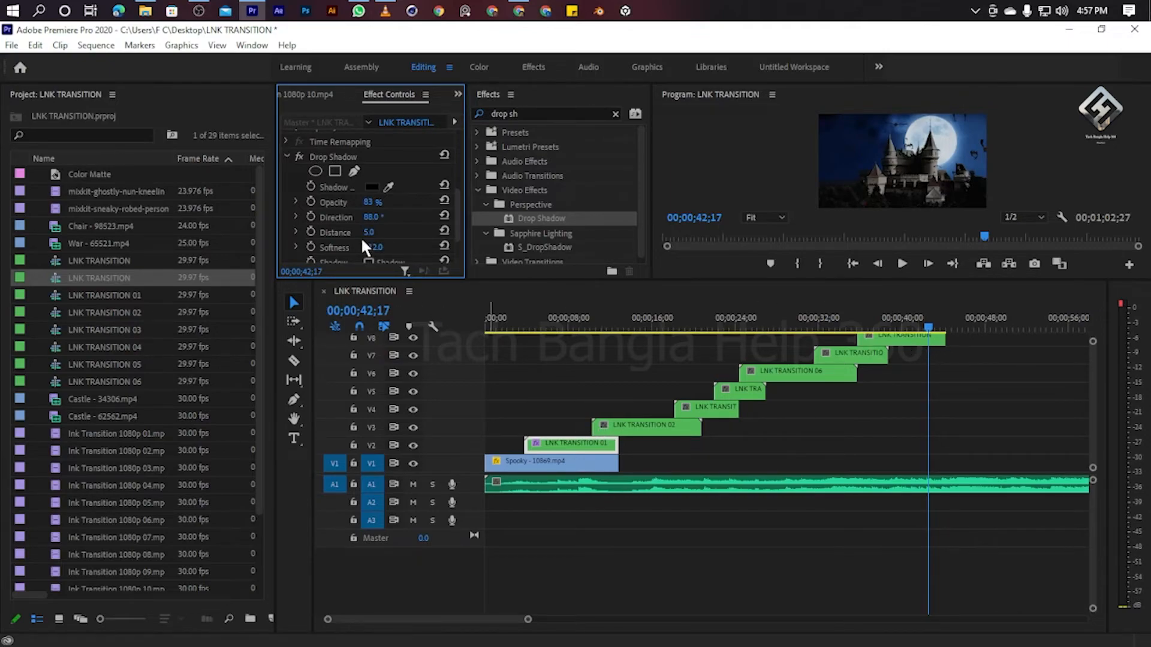
# Copy the Drop Shadow effect to each nested transition clip on V3 through V8 and return the playhead to the sequence start
pyautogui.click(322, 155)
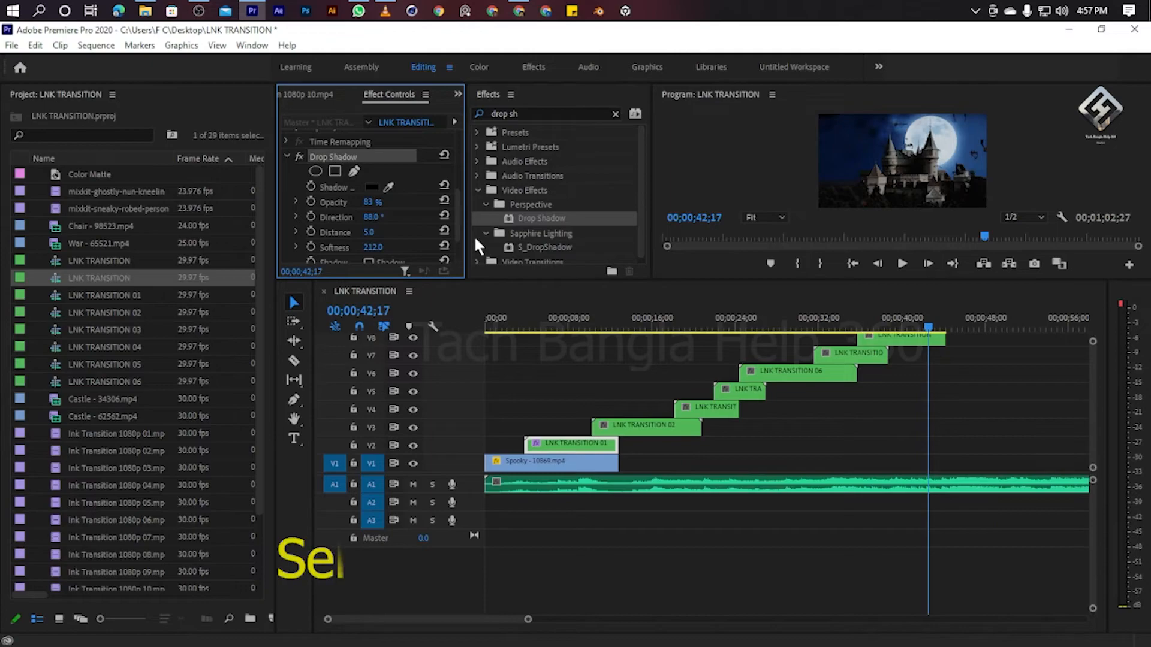
pyautogui.click(649, 428)
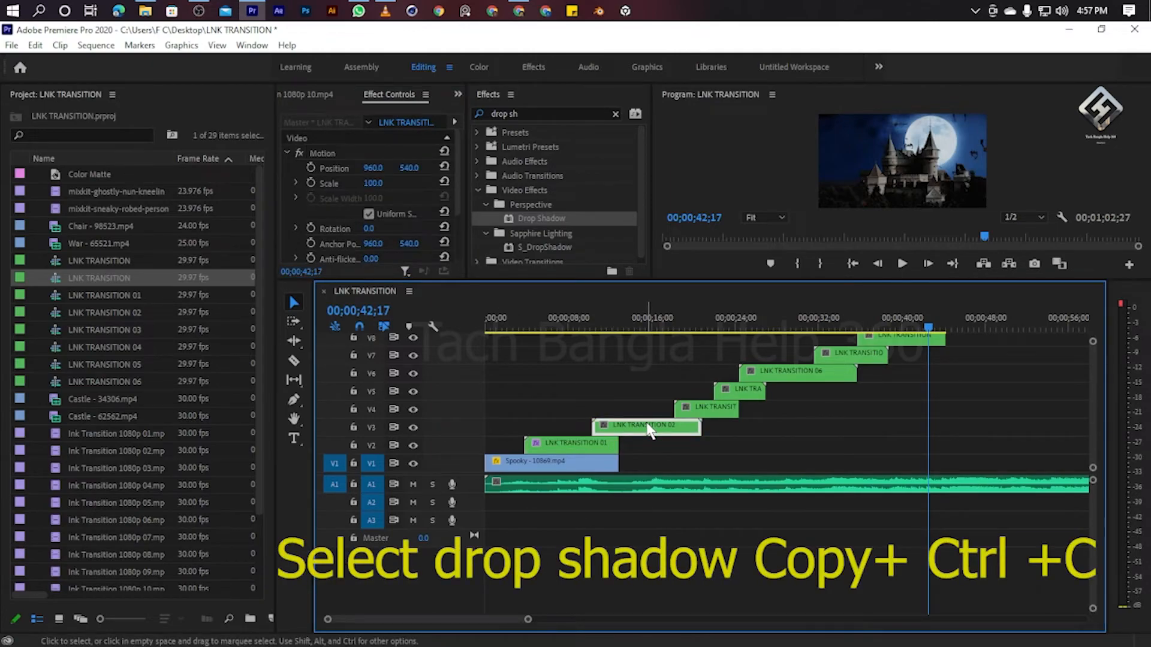
pyautogui.click(698, 409)
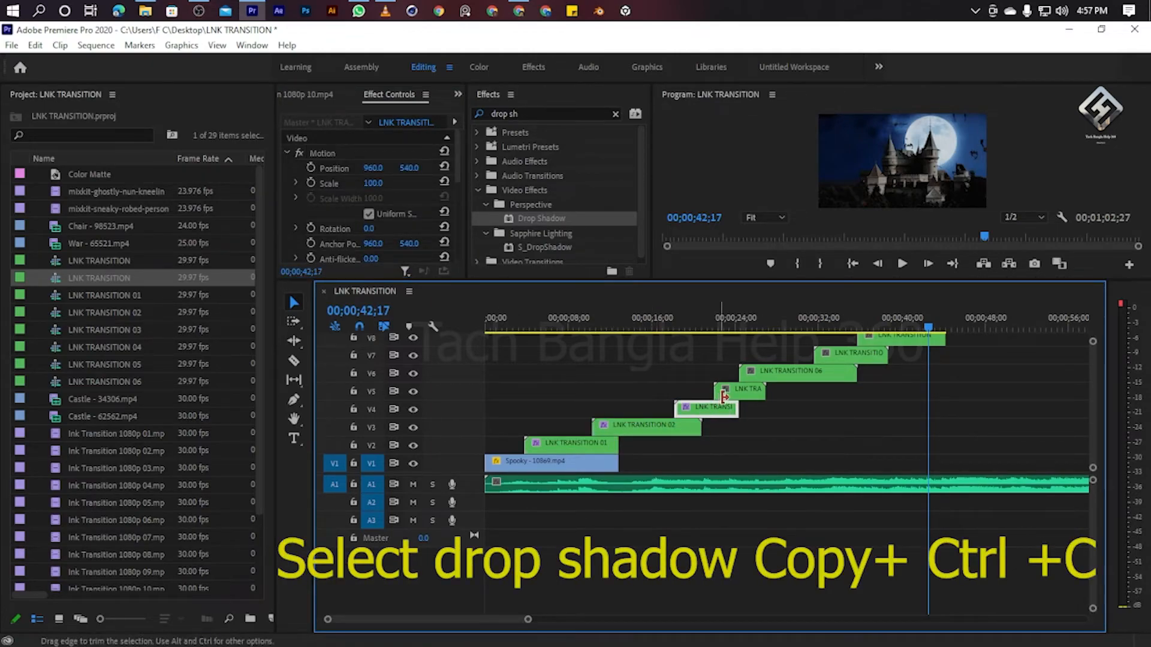
pyautogui.click(724, 393)
pyautogui.hotkey('ctrl', 'v')
pyautogui.click(774, 376)
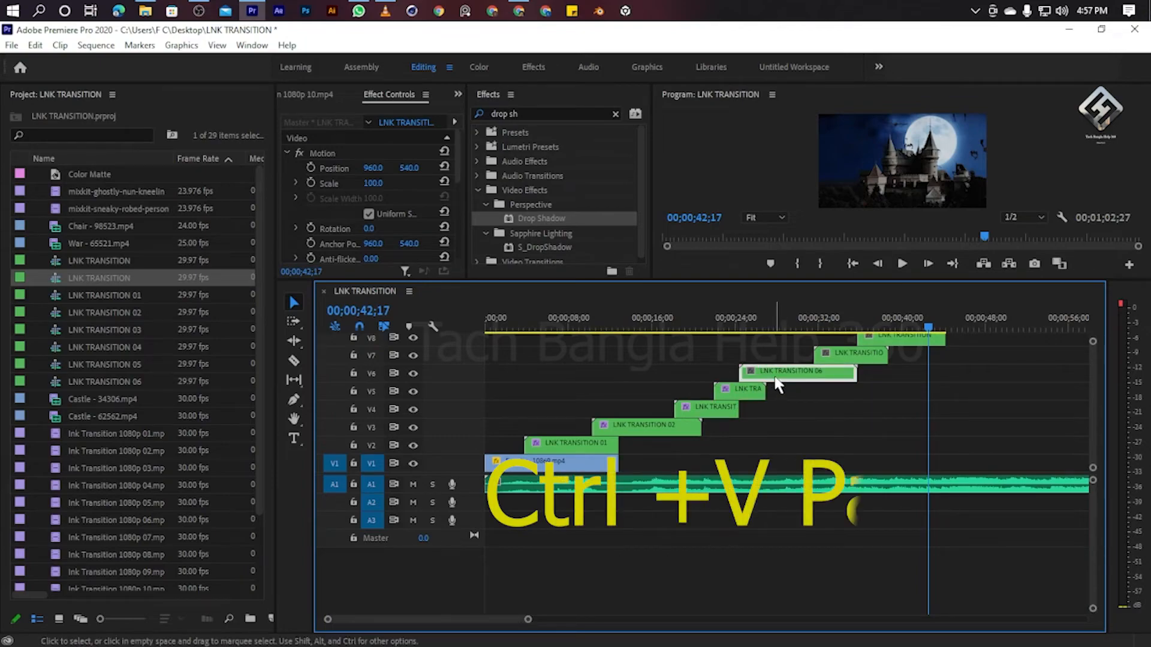
pyautogui.hotkey('ctrl', 'v')
pyautogui.click(847, 353)
pyautogui.hotkey('ctrl', 'v')
pyautogui.click(907, 339)
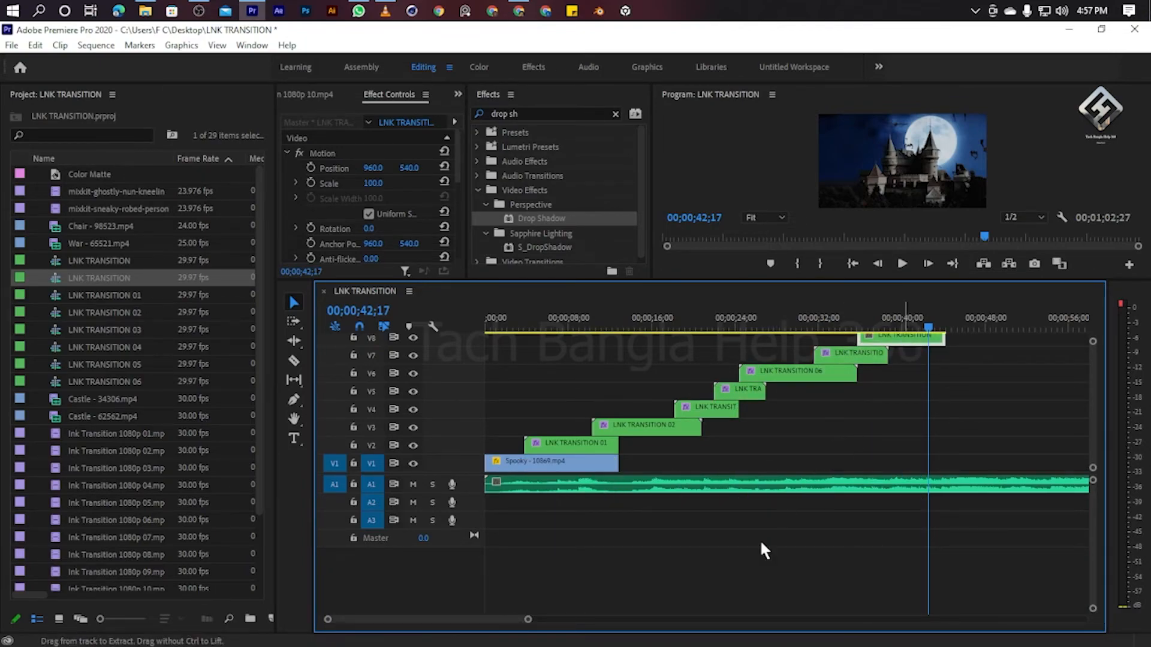
pyautogui.moveTo(544, 329); pyautogui.dragTo(385, 316)
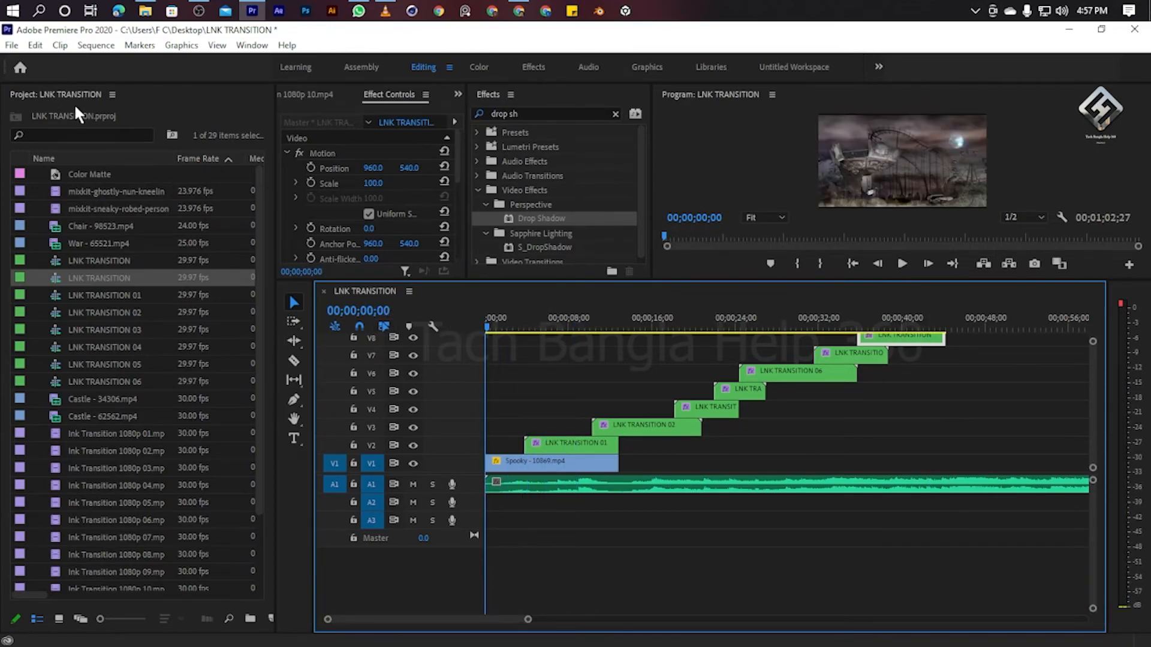